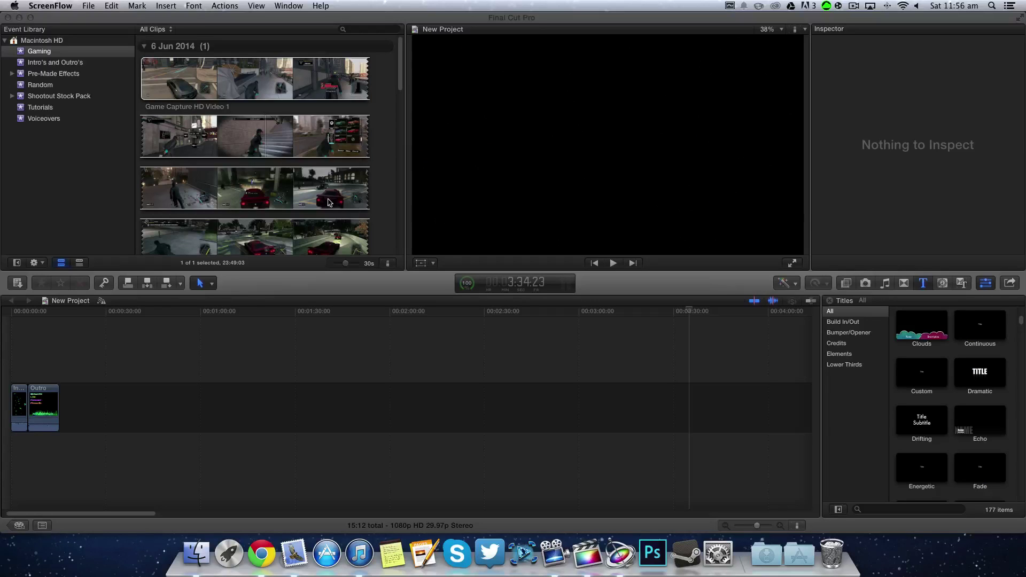
- Preview the gameplay clip in Final Cut Pro, check the clock, and move the playhead to about 3:07
{"action": "left_click", "coordinate": [422, 346]}
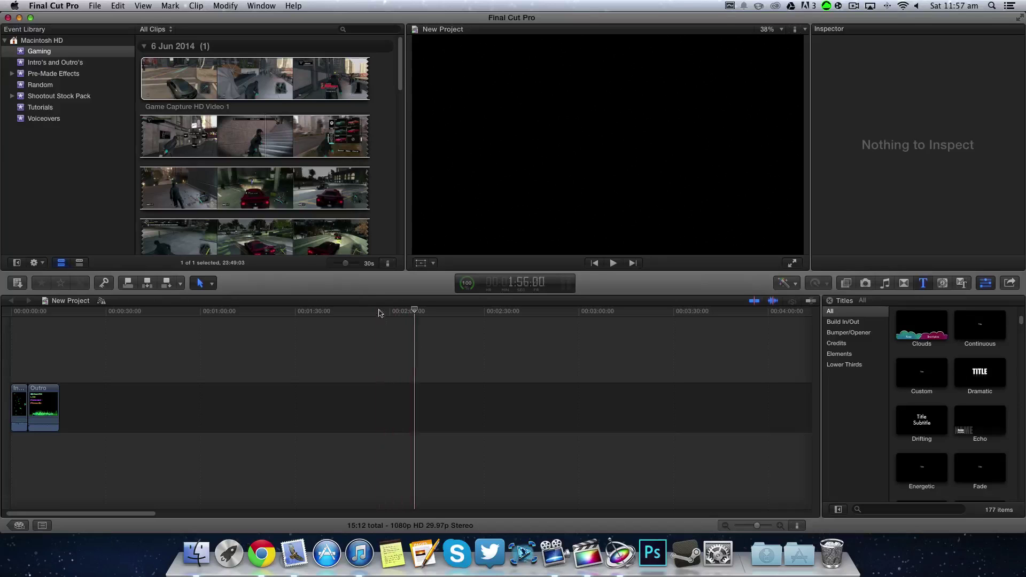
{"action": "left_click", "coordinate": [342, 206]}
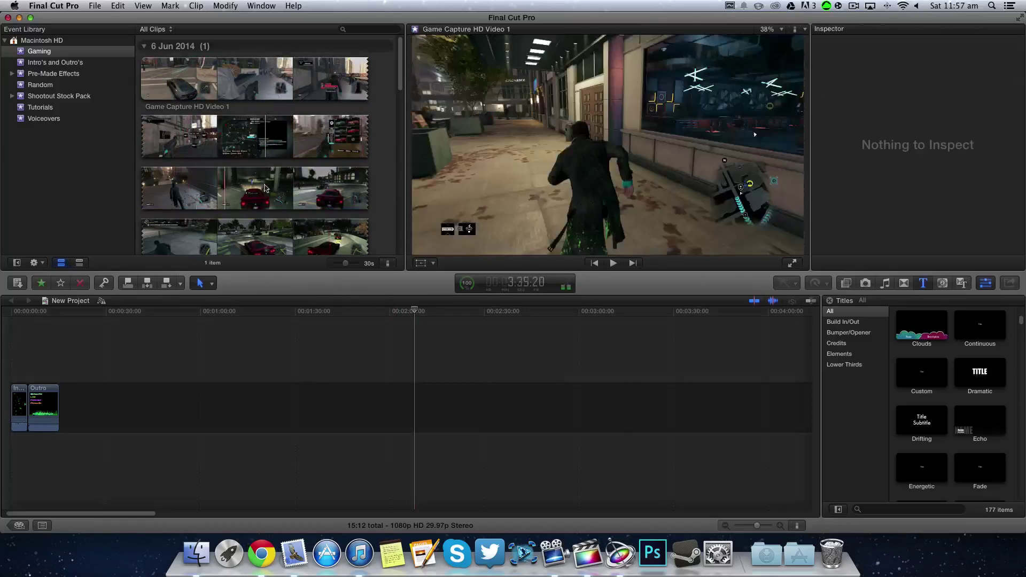
{"action": "scroll", "coordinate": [260, 203], "scroll_direction": "down", "scroll_amount": 3}
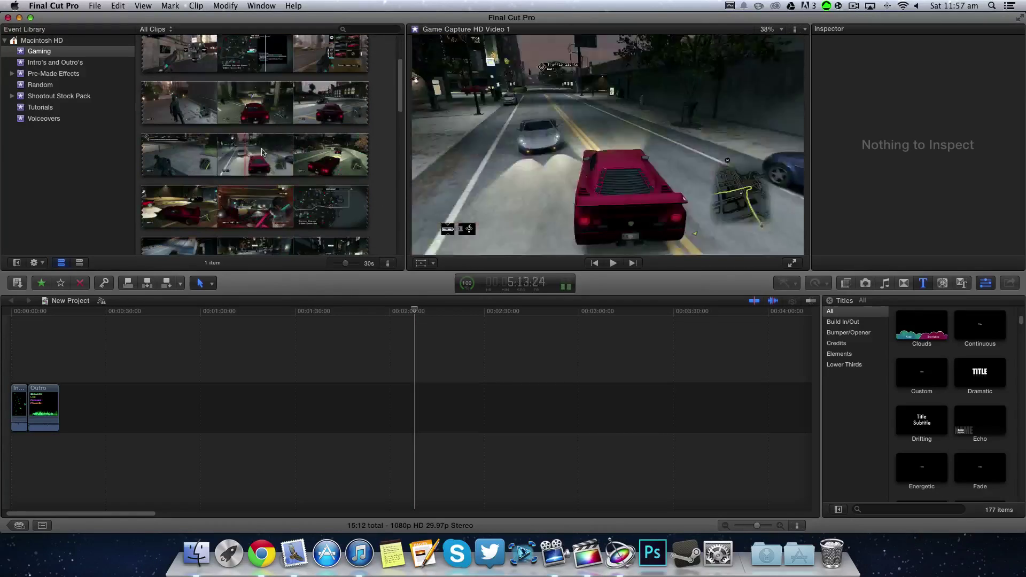
{"action": "scroll", "coordinate": [256, 134], "scroll_direction": "up", "scroll_amount": 1}
{"action": "left_click", "coordinate": [965, 5]}
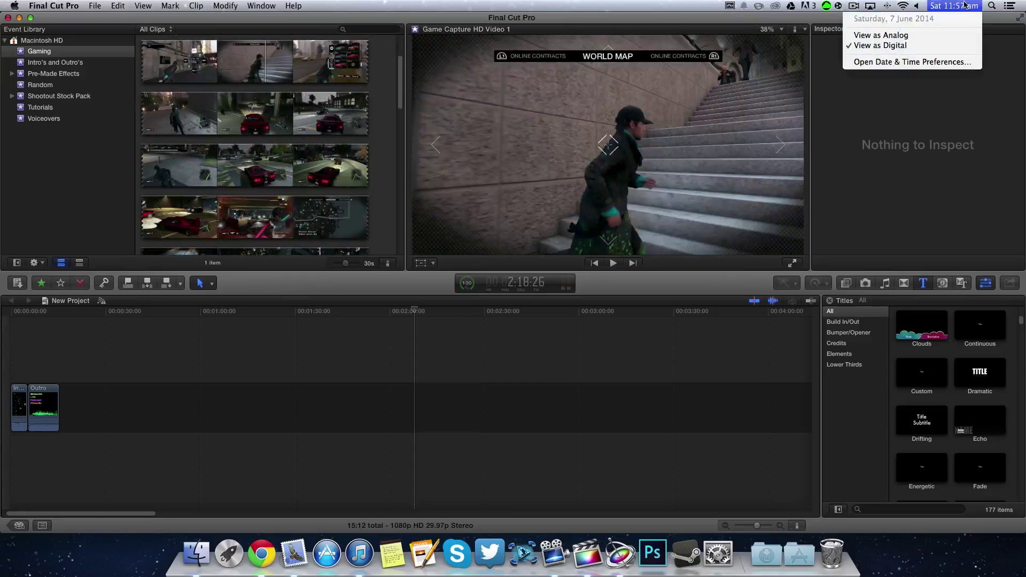
{"action": "left_click", "coordinate": [906, 80]}
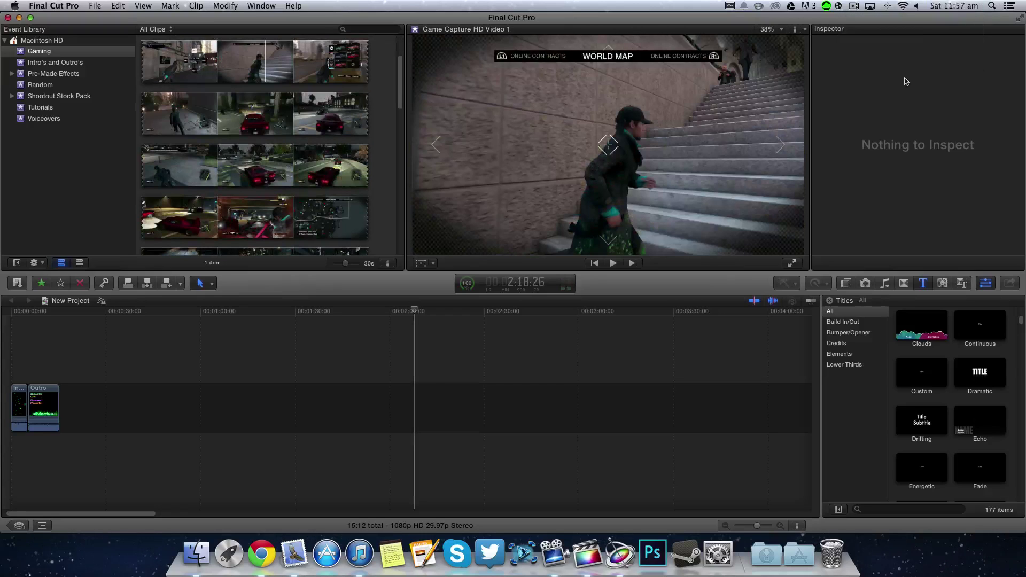
{"action": "scroll", "coordinate": [289, 175], "scroll_direction": "down", "scroll_amount": 1}
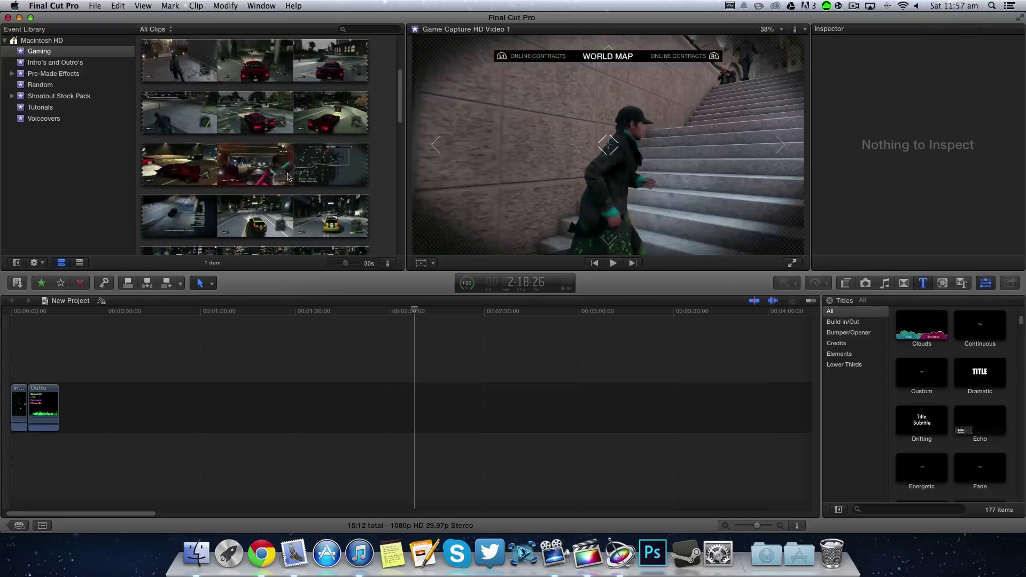
{"action": "scroll", "coordinate": [289, 177], "scroll_direction": "down", "scroll_amount": 2}
{"action": "scroll", "coordinate": [288, 177], "scroll_direction": "up", "scroll_amount": 3}
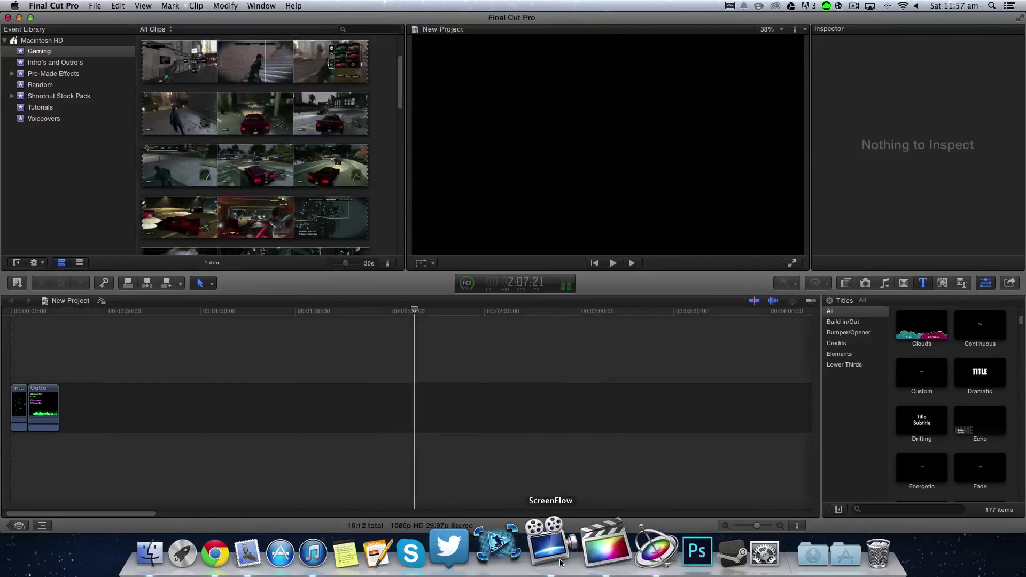
{"action": "left_click", "coordinate": [603, 436]}
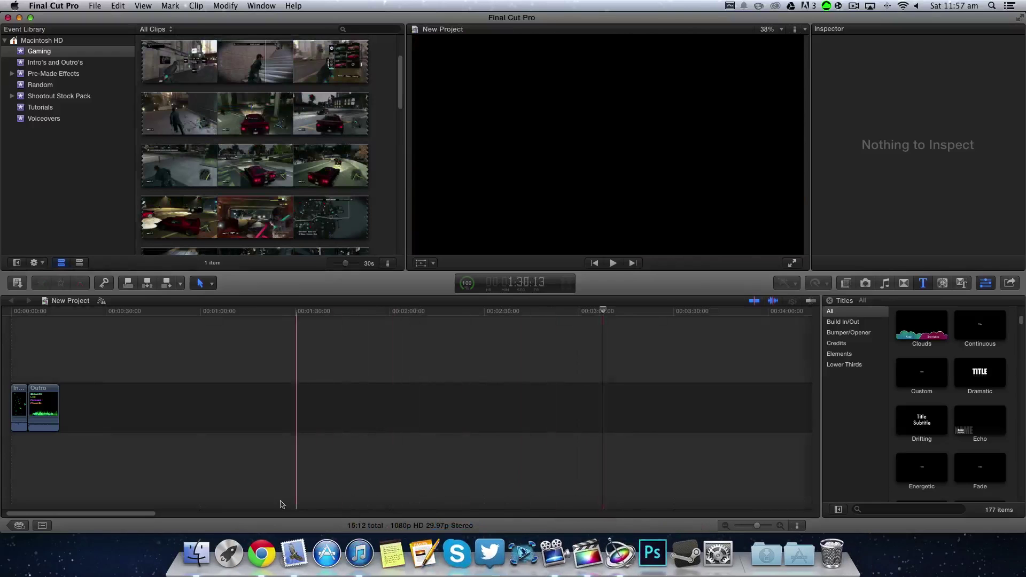
- Browse the app grid and search the system for 'grab' and 'imov', then dismiss the search
{"action": "left_click", "coordinate": [228, 554]}
{"action": "left_click", "coordinate": [385, 411]}
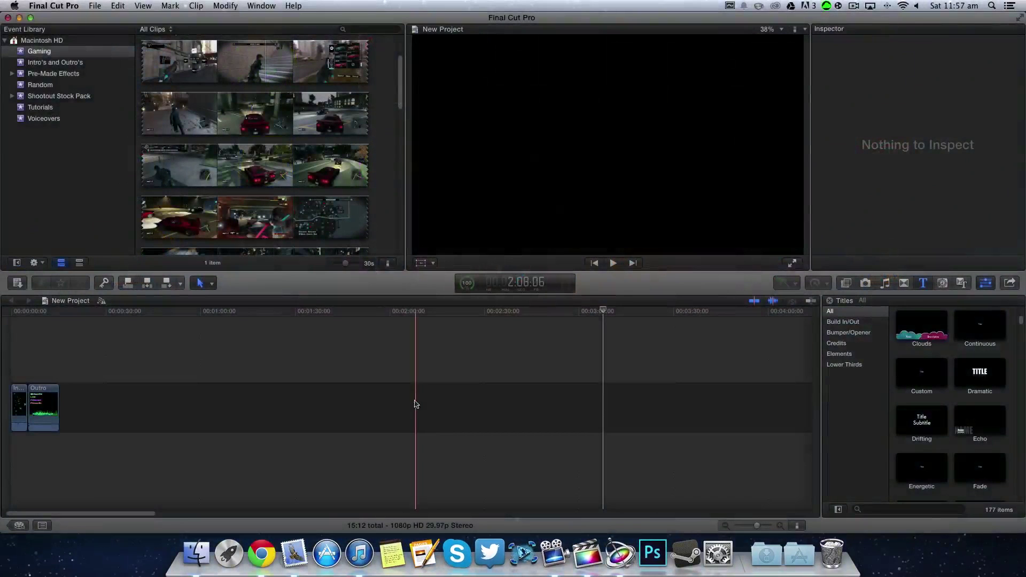
{"action": "key", "text": "super+space"}
{"action": "type", "text": "grab"}
{"action": "key", "text": "BackSpace"}
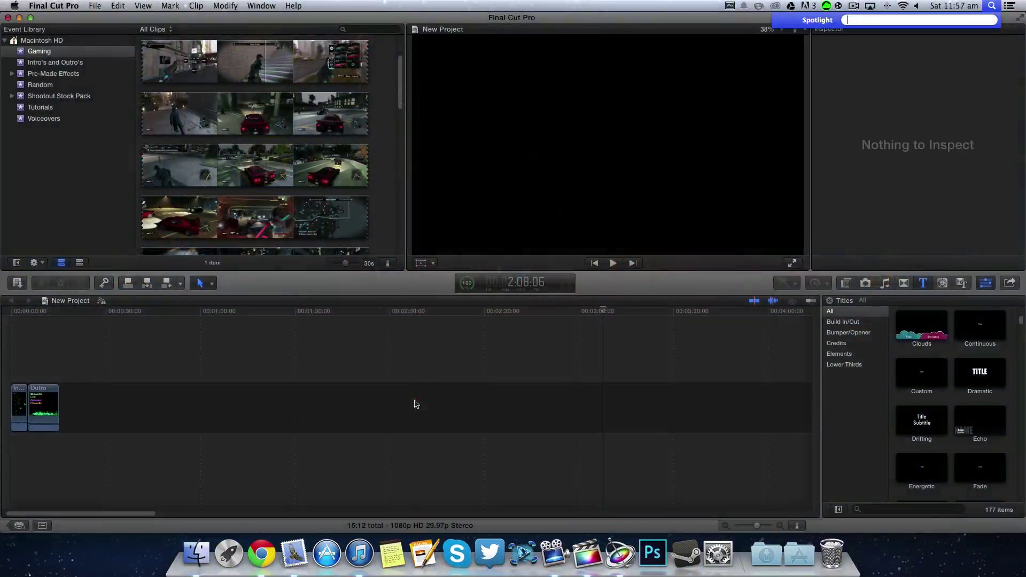
{"action": "type", "text": "imov"}
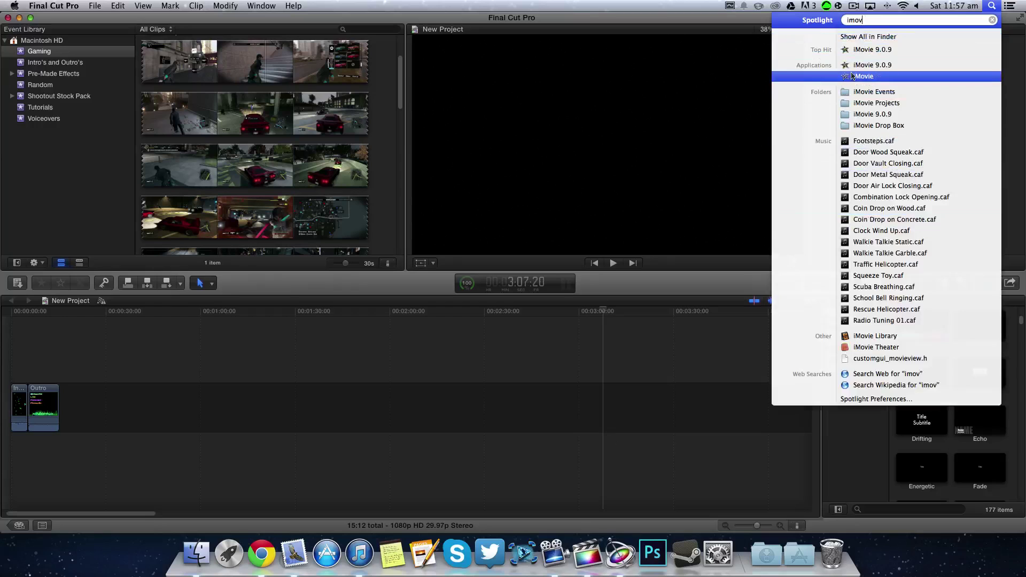
{"action": "left_click", "coordinate": [993, 6]}
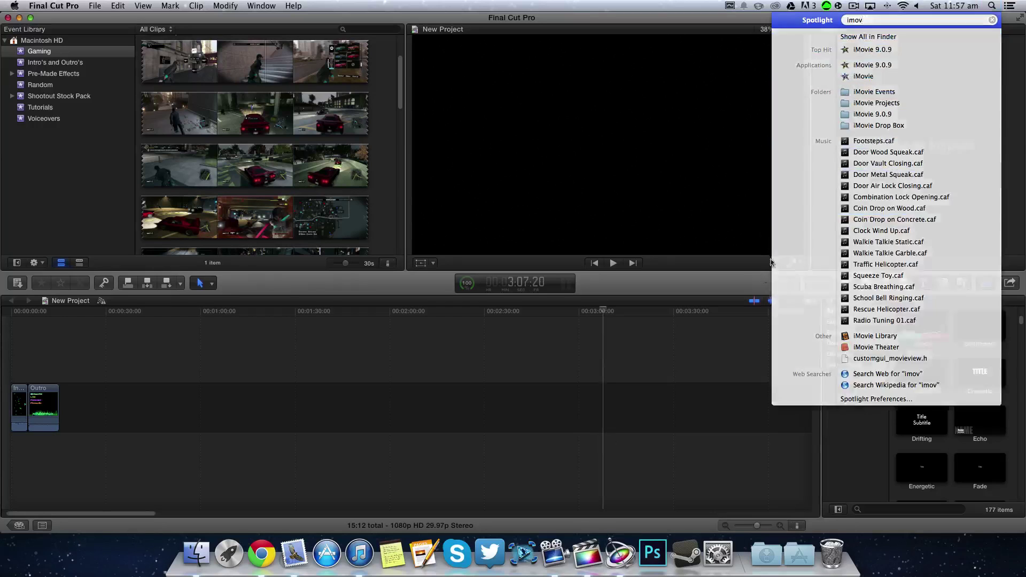
{"action": "left_click", "coordinate": [992, 8]}
{"action": "left_click", "coordinate": [991, 21]}
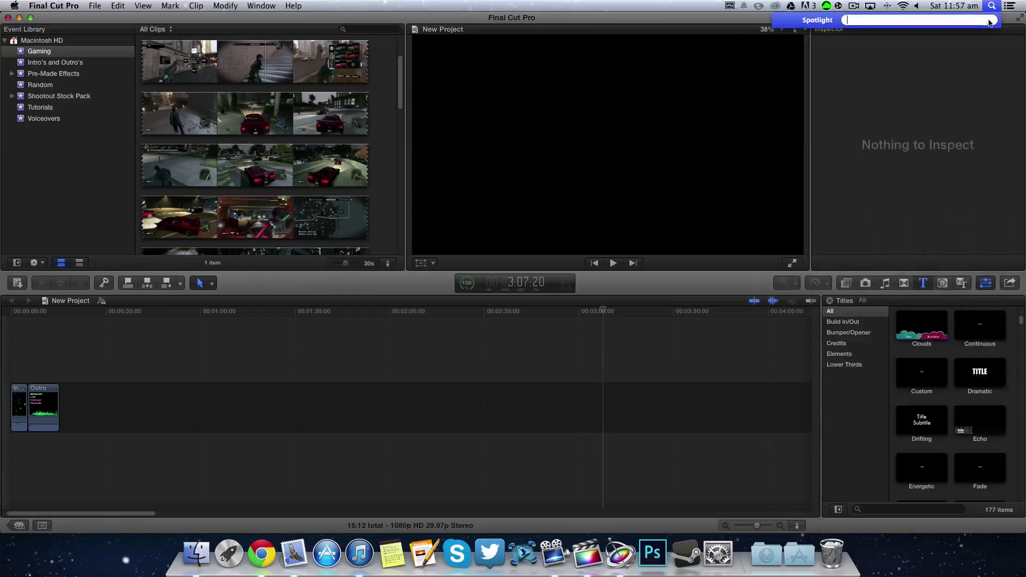
{"action": "left_click", "coordinate": [753, 329]}
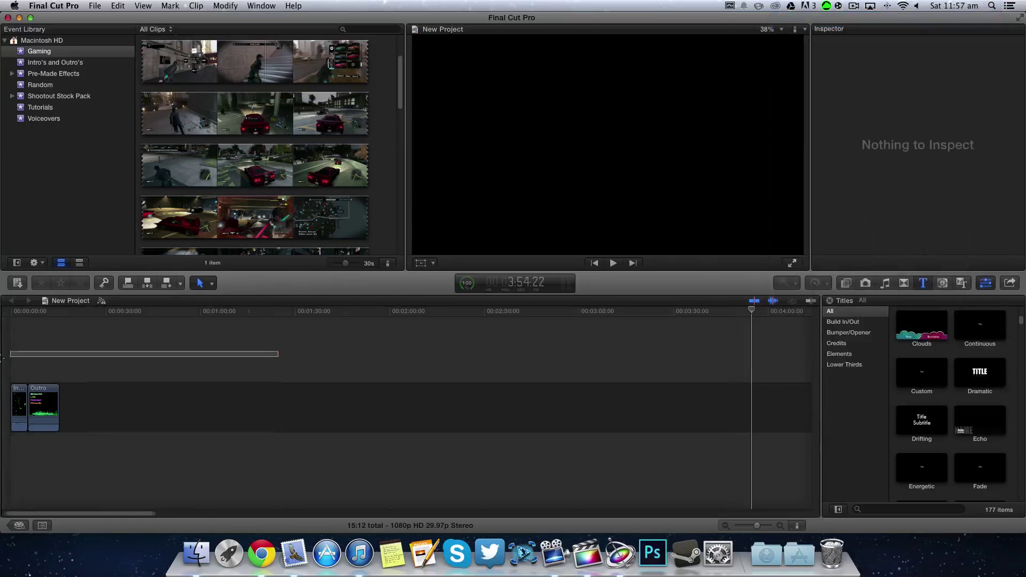
- Move the playhead to about 0:50 and select, then deselect, the gameplay clip in the Gaming event
{"action": "left_click", "coordinate": [144, 369]}
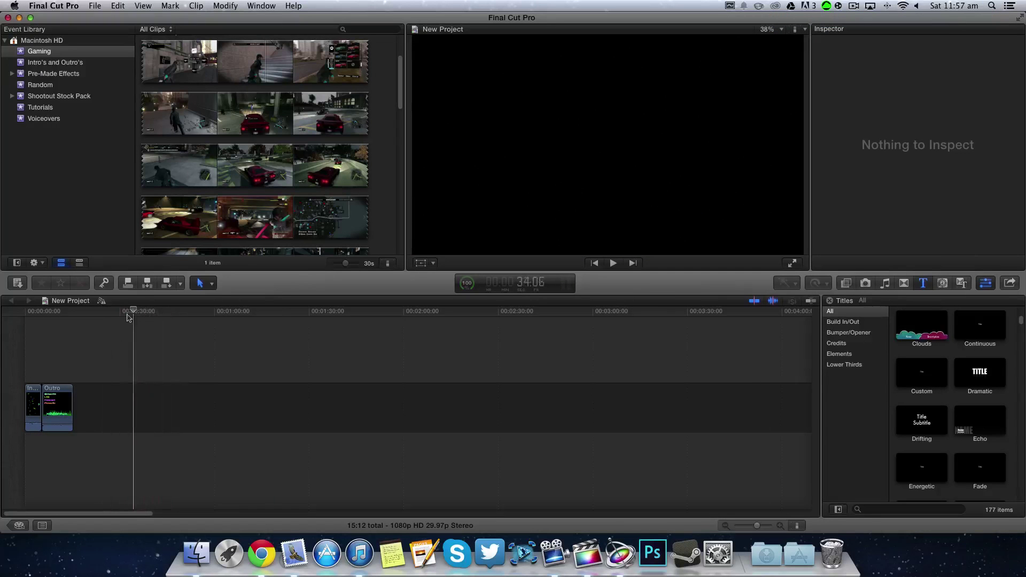
{"action": "left_click", "coordinate": [187, 343]}
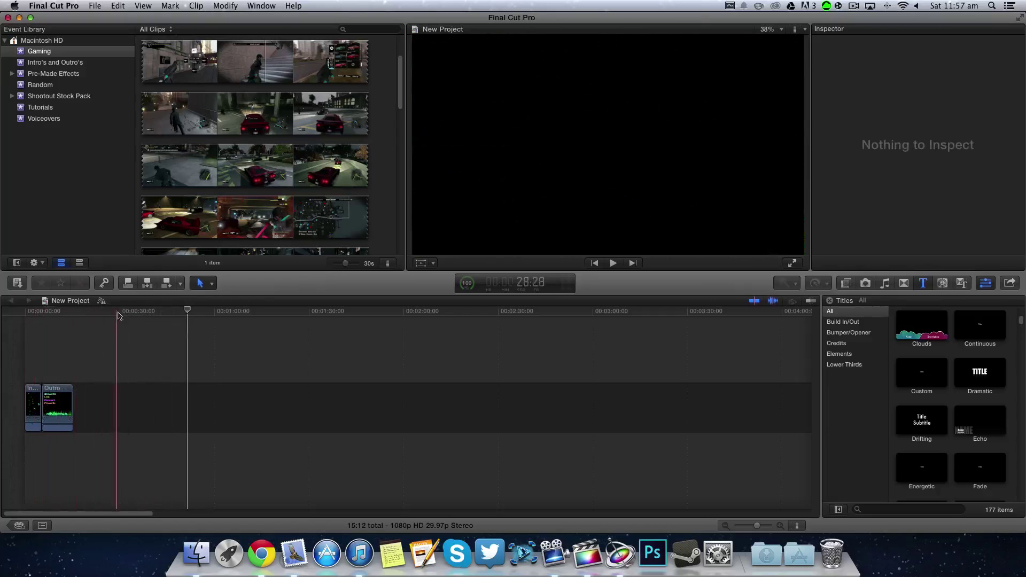
{"action": "left_click", "coordinate": [285, 145]}
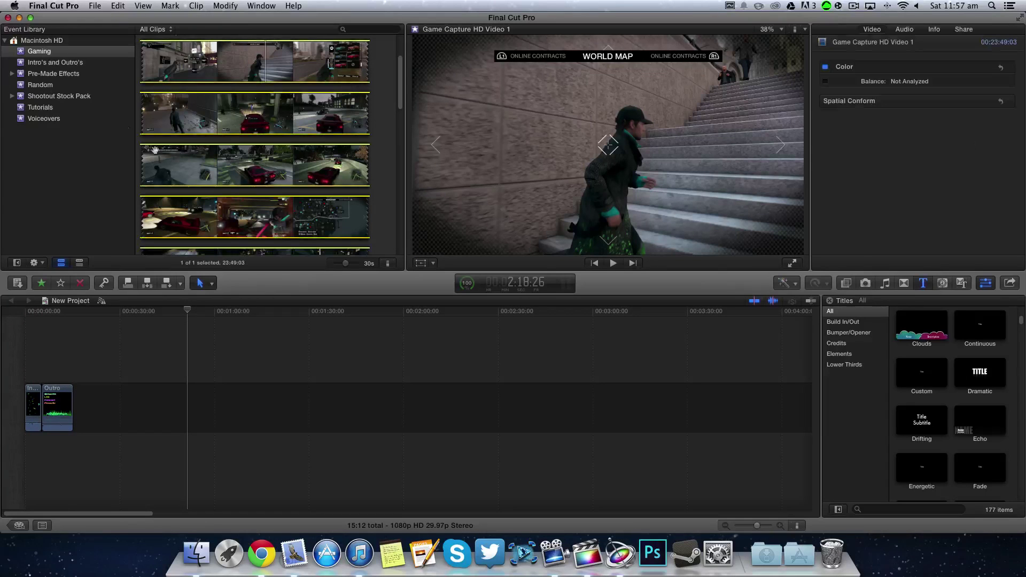
{"action": "key", "text": "super+shift+a"}
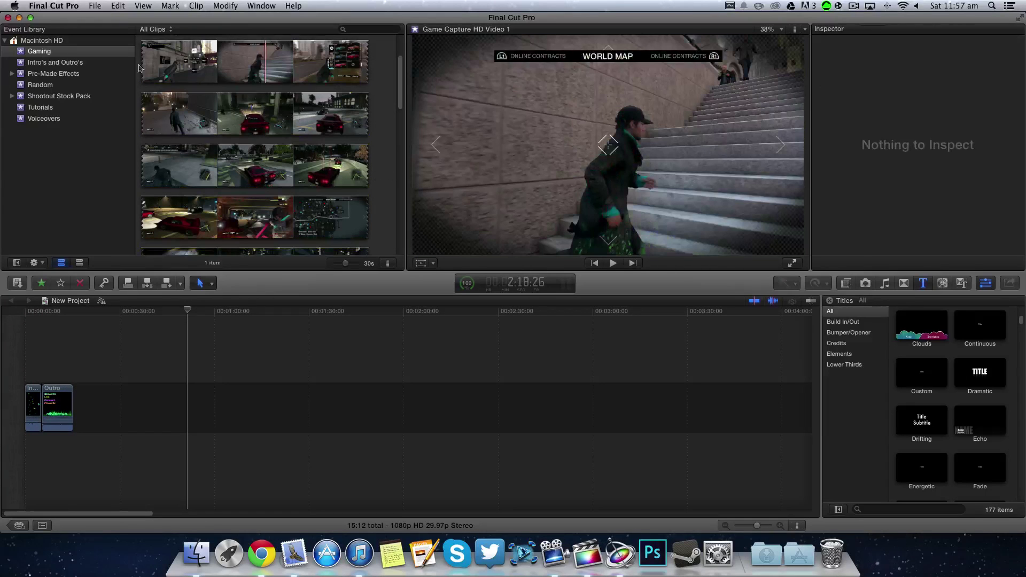
- Preview the gameplay capture file in the Gaming event's Import Media window and close it without importing
{"action": "right_click", "coordinate": [47, 51]}
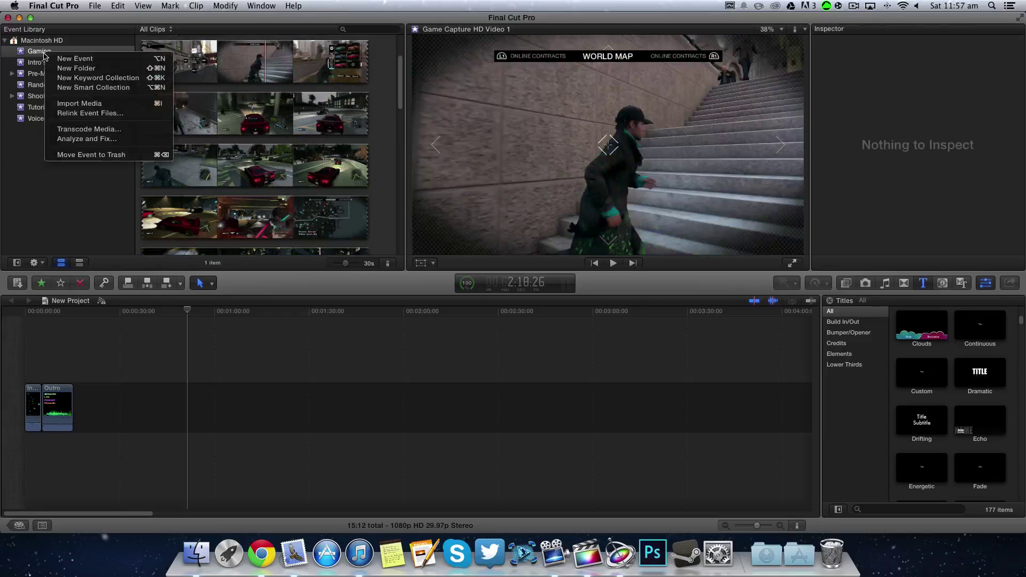
{"action": "left_click", "coordinate": [133, 103]}
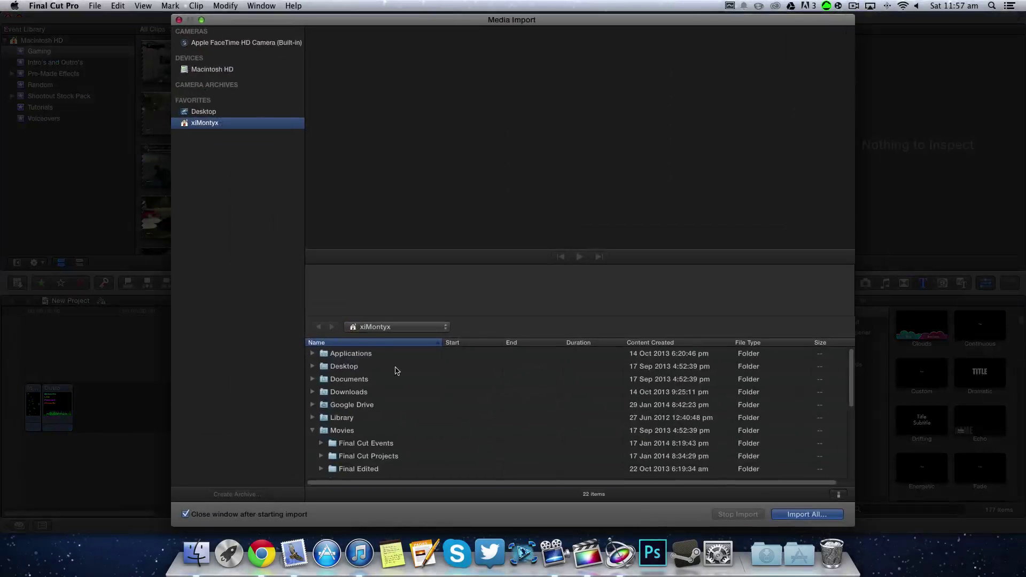
{"action": "scroll", "coordinate": [385, 422], "scroll_direction": "down", "scroll_amount": 4}
{"action": "left_click", "coordinate": [397, 446]}
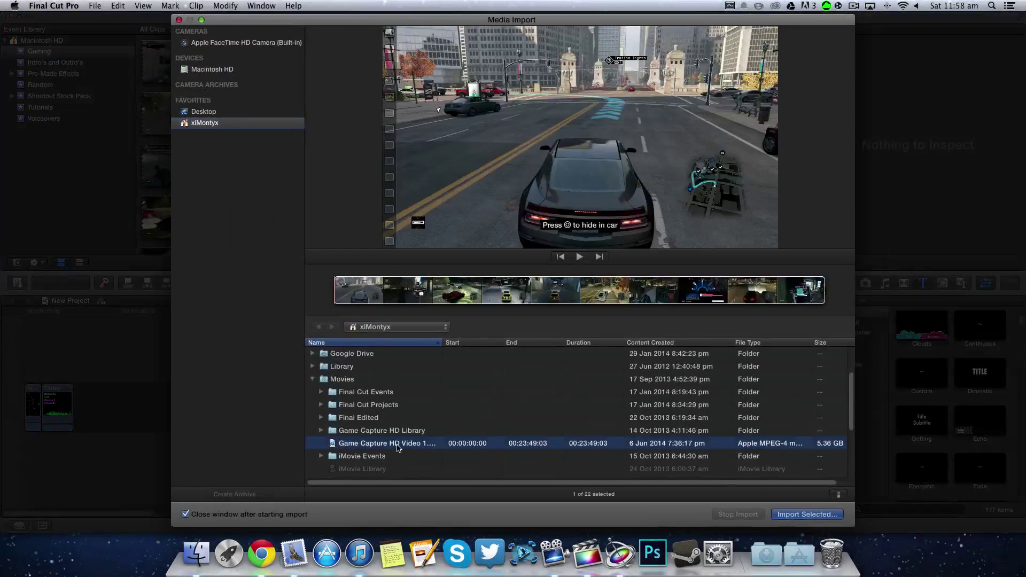
{"action": "left_click", "coordinate": [179, 19]}
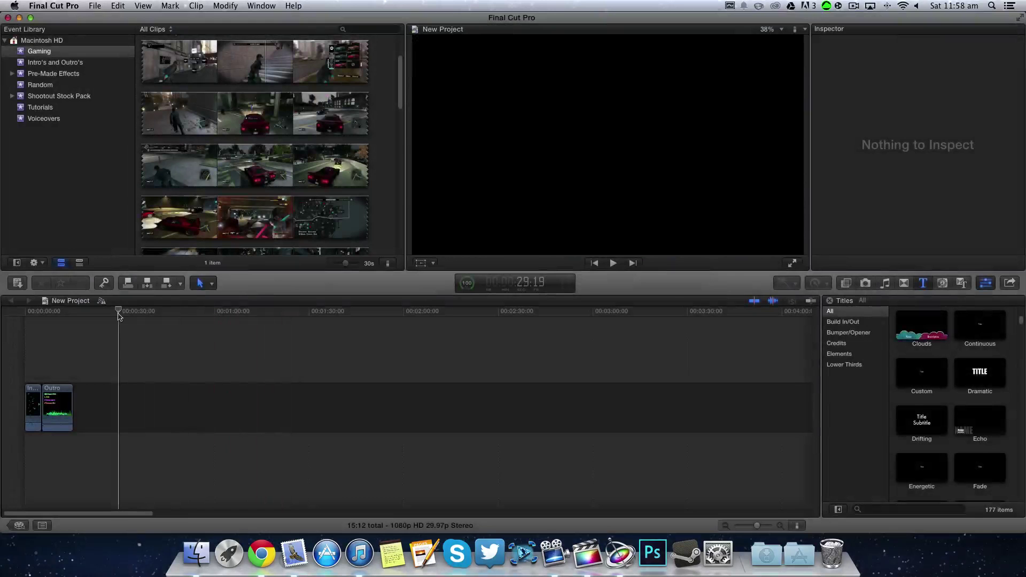
- Show the Game Capture HD Video 1 clip in the viewer, confirm background tasks are idle, and add it to the timeline
{"action": "left_click", "coordinate": [157, 311]}
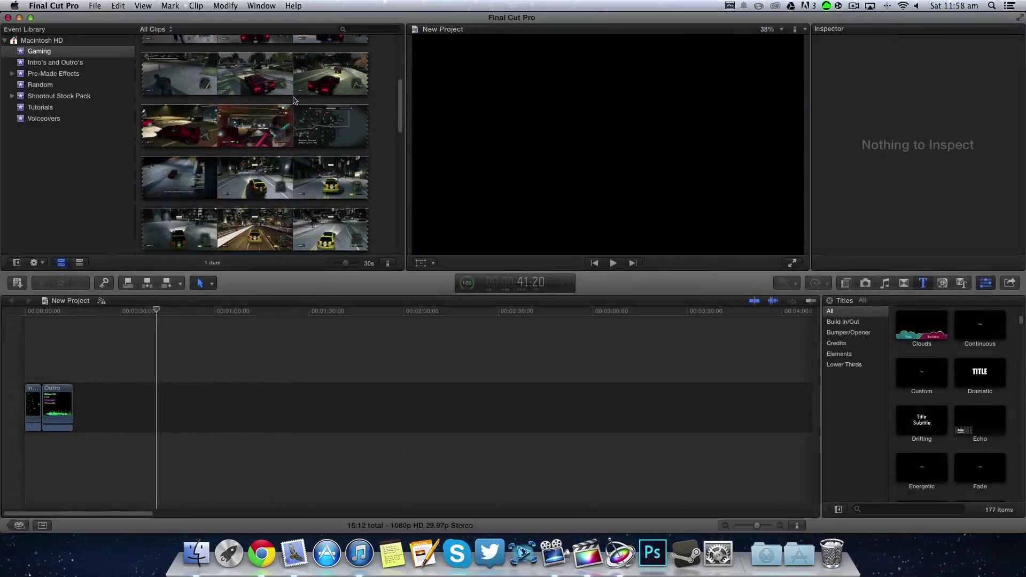
{"action": "left_click", "coordinate": [256, 119]}
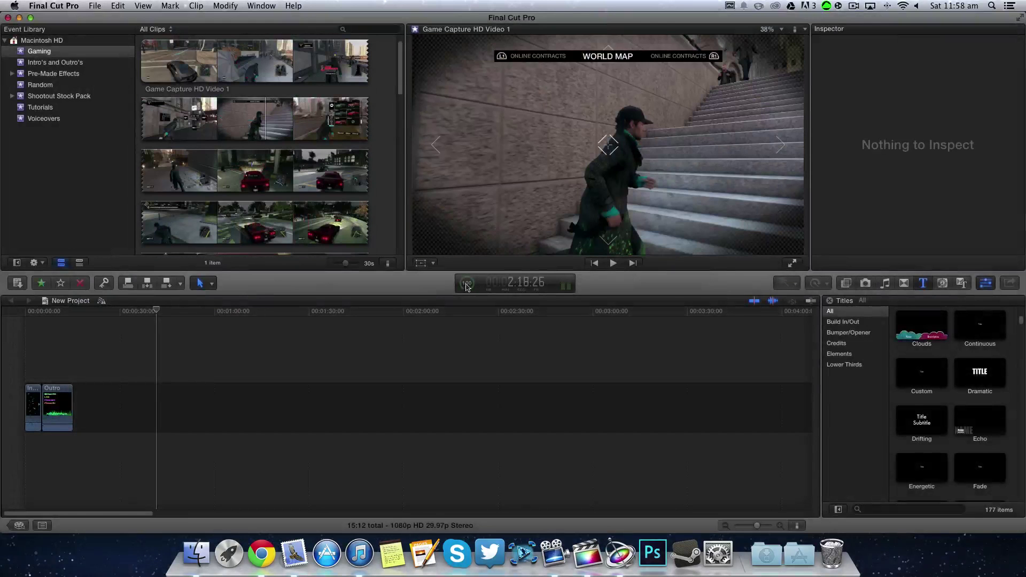
{"action": "left_click", "coordinate": [466, 285]}
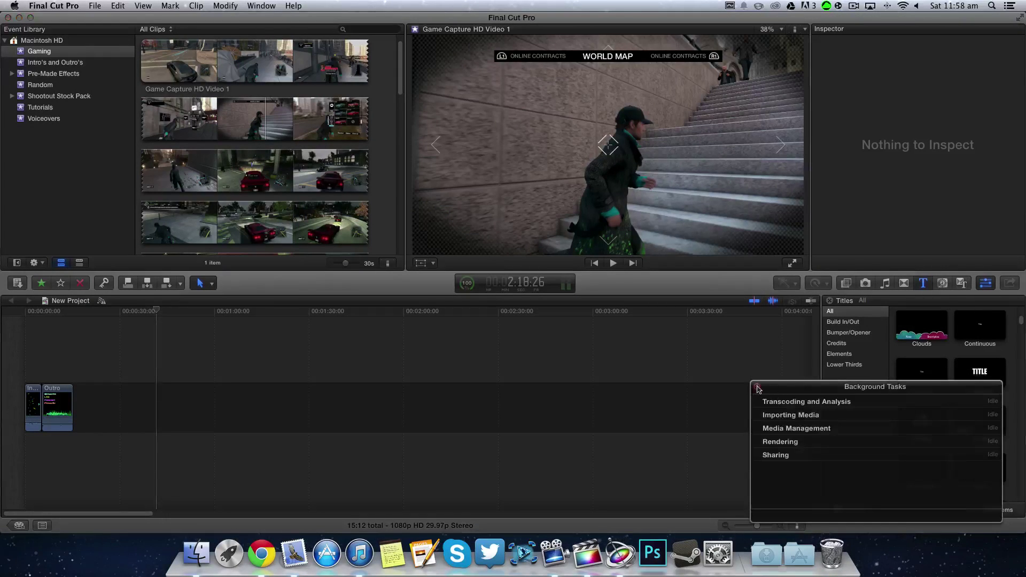
{"action": "left_click", "coordinate": [757, 386]}
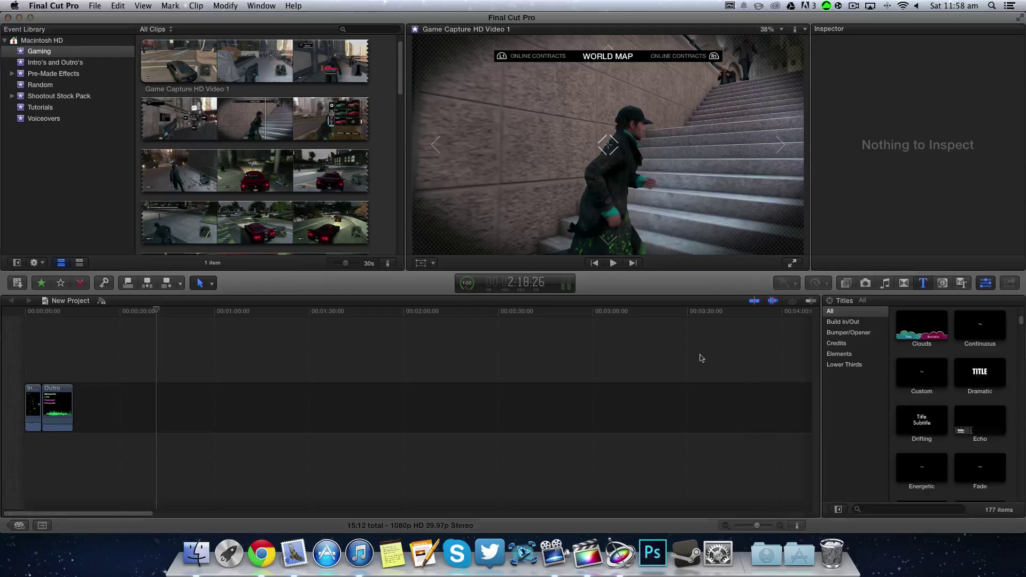
{"action": "mouse_move", "coordinate": [255, 222]}
{"action": "left_mouse_down"}
{"action": "mouse_move", "coordinate": [226, 396]}
{"action": "mouse_move", "coordinate": [42, 411]}
{"action": "left_mouse_up"}
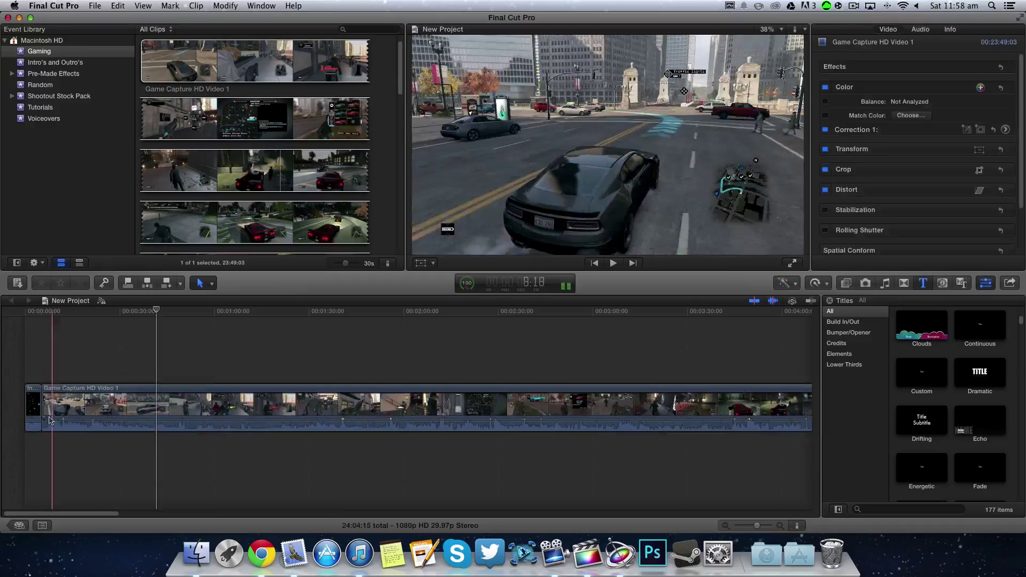
- Ripple-trim the start of the gameplay clip and scroll toward the project's end
{"action": "left_click_drag", "start_coordinate": [43, 408], "coordinate": [47, 408]}
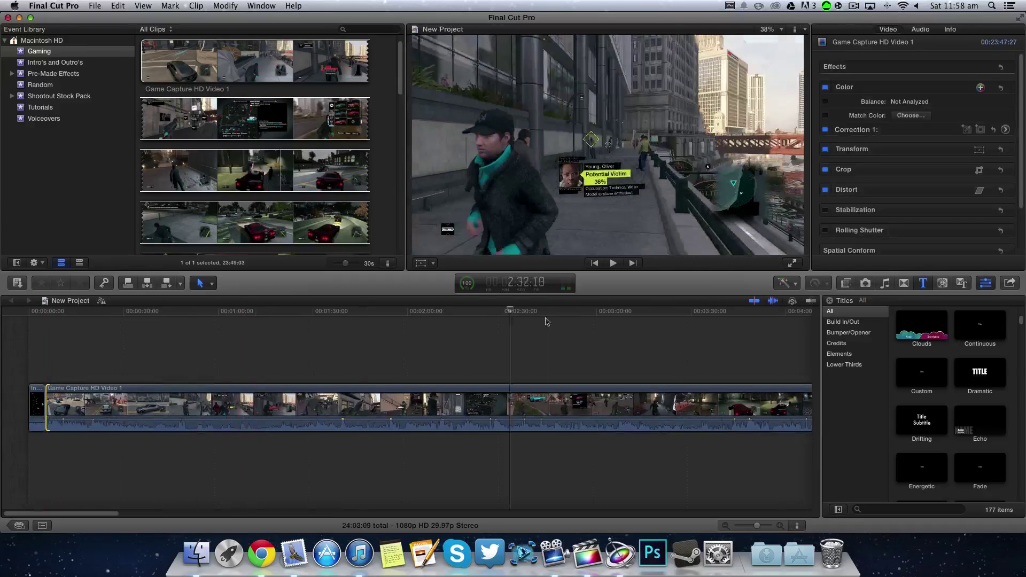
{"action": "scroll", "coordinate": [764, 406], "scroll_direction": "right", "scroll_amount": 5}
{"action": "scroll", "coordinate": [374, 406], "scroll_direction": "right", "scroll_amount": 20}
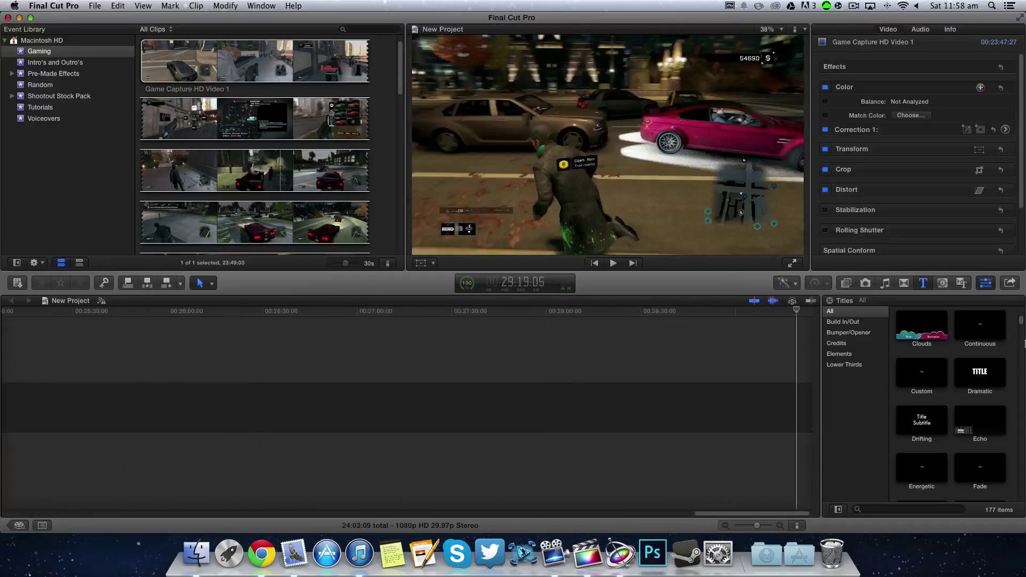
{"action": "left_click", "coordinate": [23, 438]}
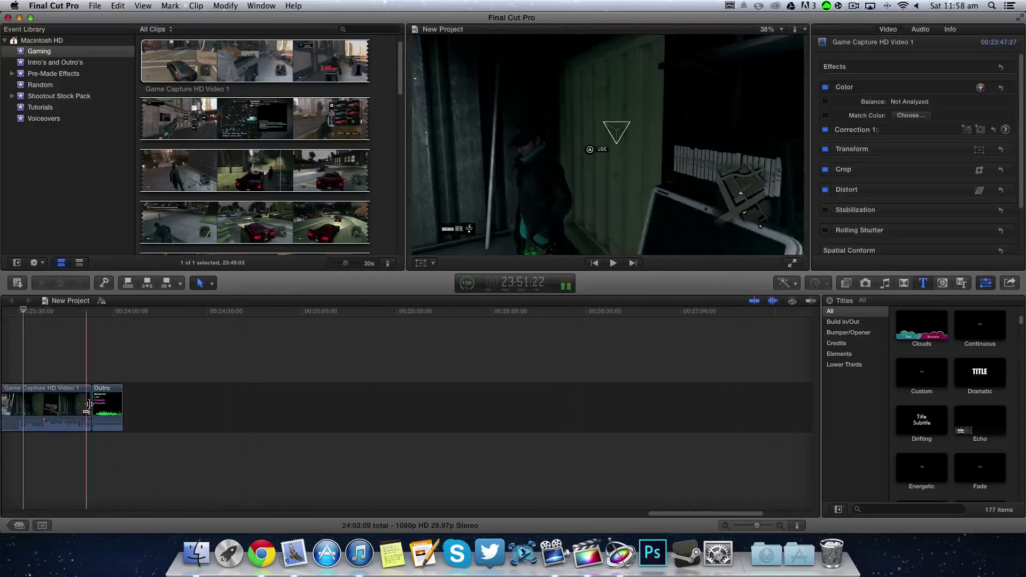
{"action": "left_click_drag", "start_coordinate": [706, 513], "coordinate": [142, 513]}
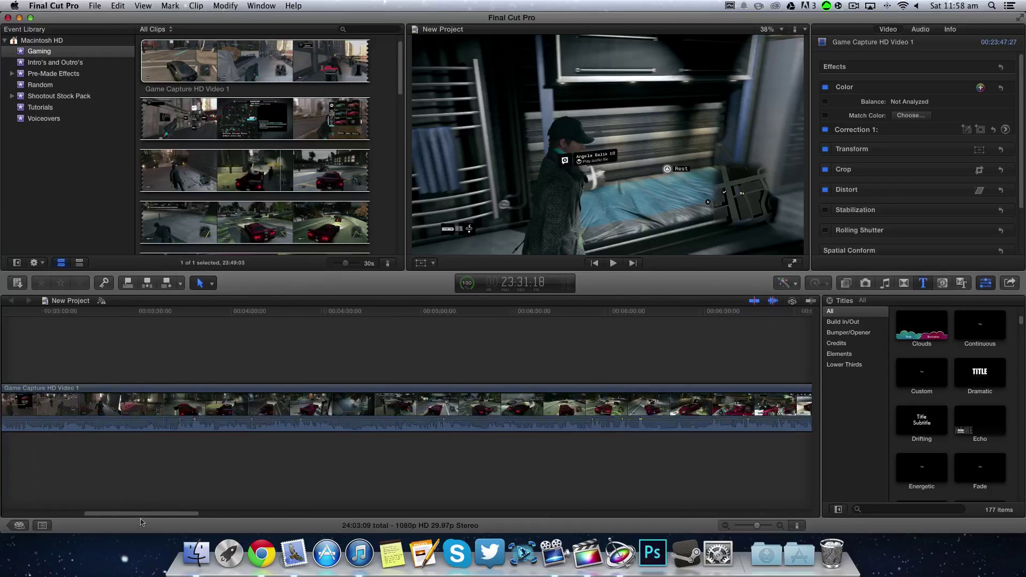
- Blade the gameplay clip at about 00:04:02 and delete the short piece after the cut
{"action": "left_click", "coordinate": [240, 400]}
{"action": "key", "text": "super+b"}
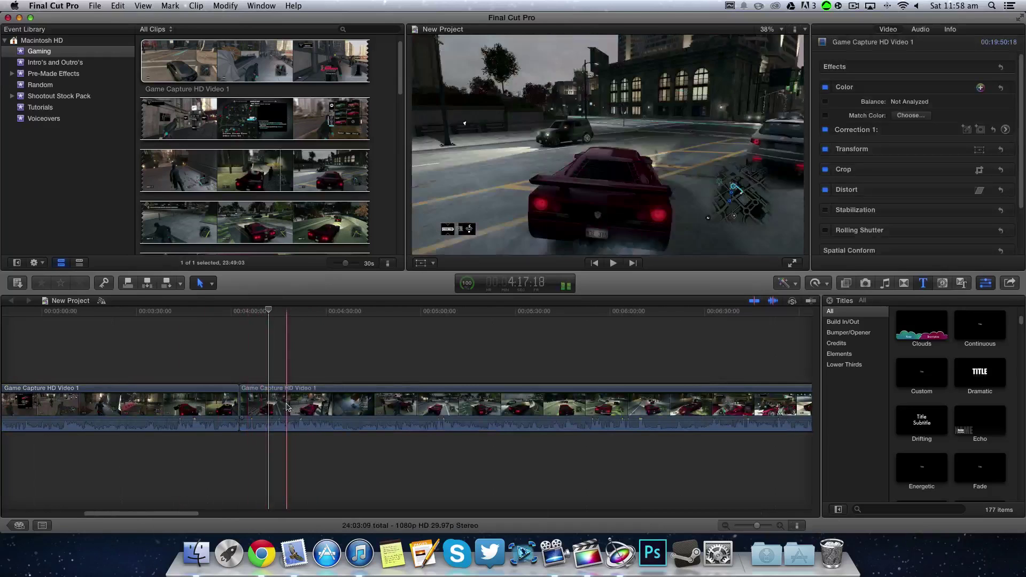
{"action": "left_click", "coordinate": [265, 406]}
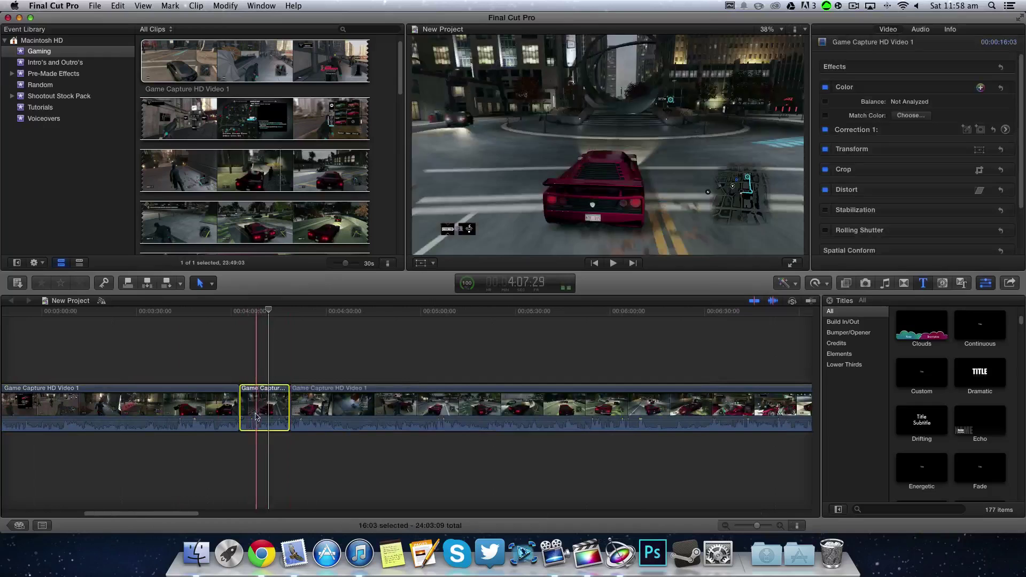
{"action": "key", "text": "Delete"}
{"action": "left_click_drag", "start_coordinate": [115, 516], "coordinate": [33, 517]}
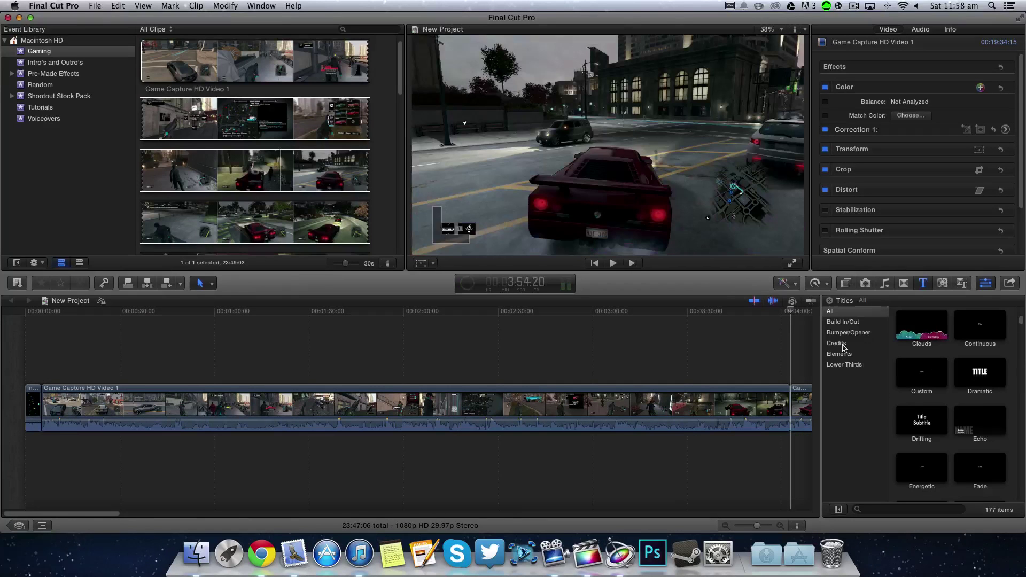
{"action": "left_click_drag", "start_coordinate": [115, 514], "coordinate": [689, 514]}
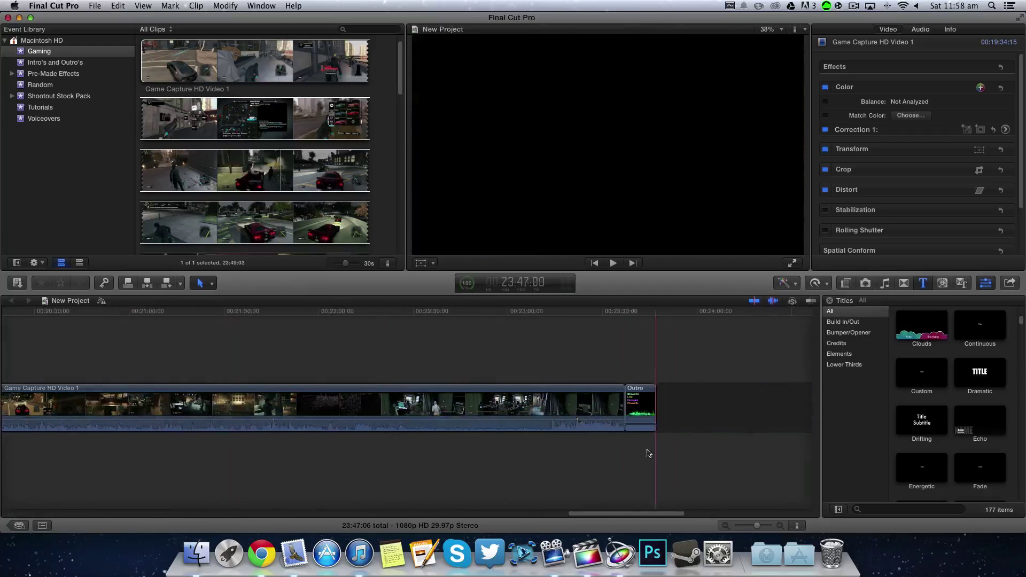
{"action": "left_click", "coordinate": [640, 406]}
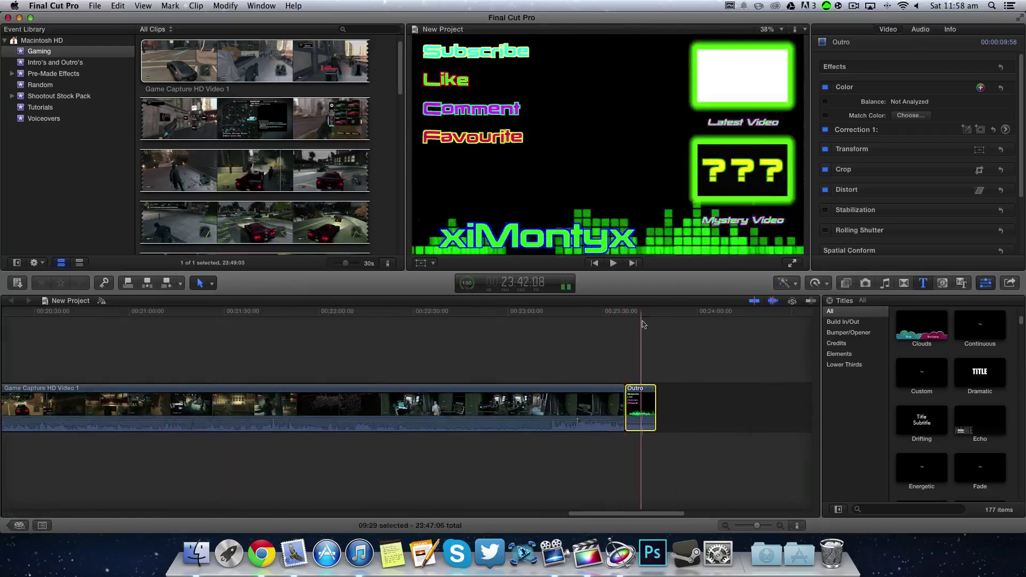
- Connect a range of the gameplay clip above the Outro and shorten its end to fit
{"action": "left_click", "coordinate": [629, 343]}
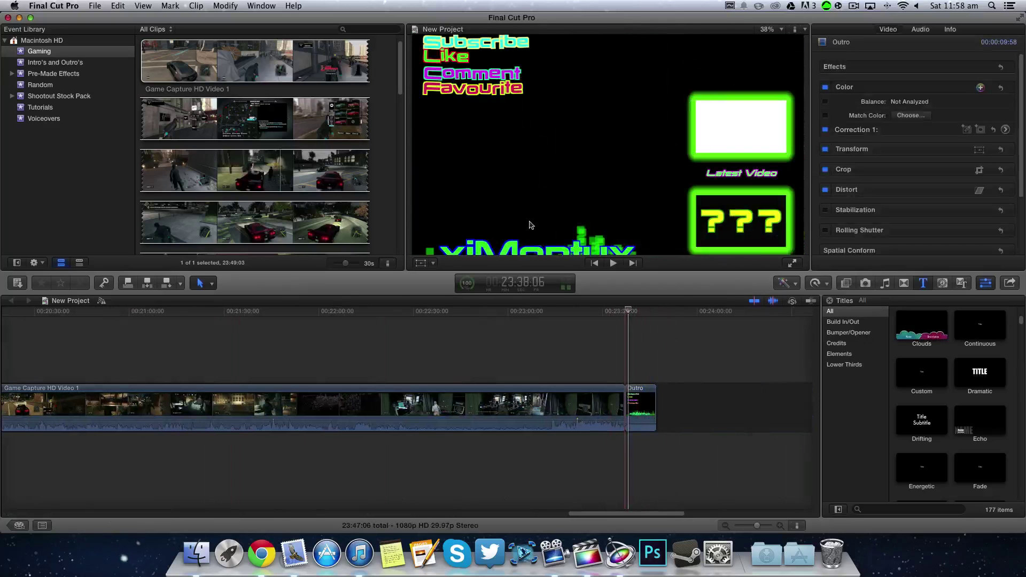
{"action": "left_click", "coordinate": [626, 312]}
{"action": "left_click", "coordinate": [237, 166]}
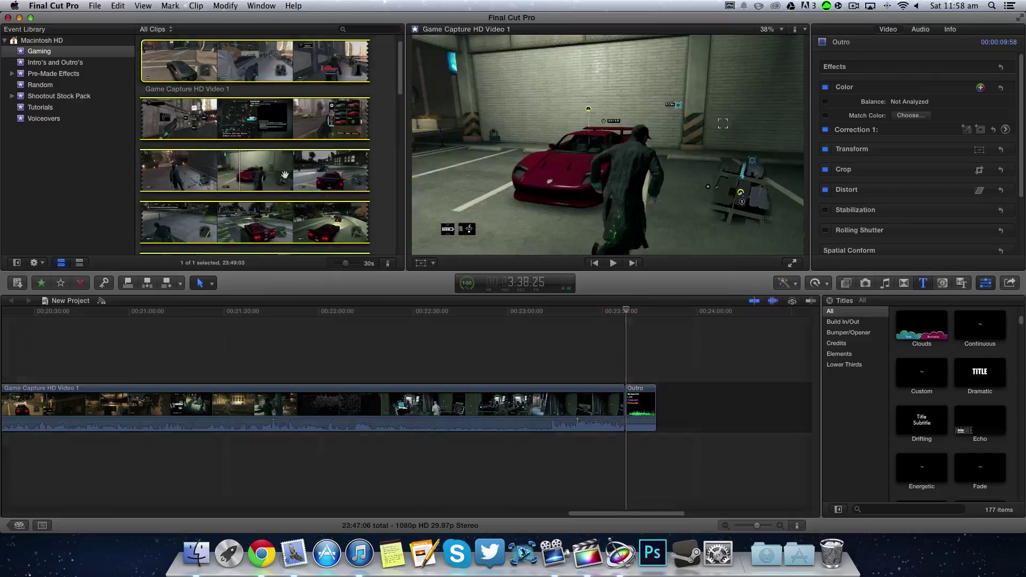
{"action": "left_click", "coordinate": [392, 173]}
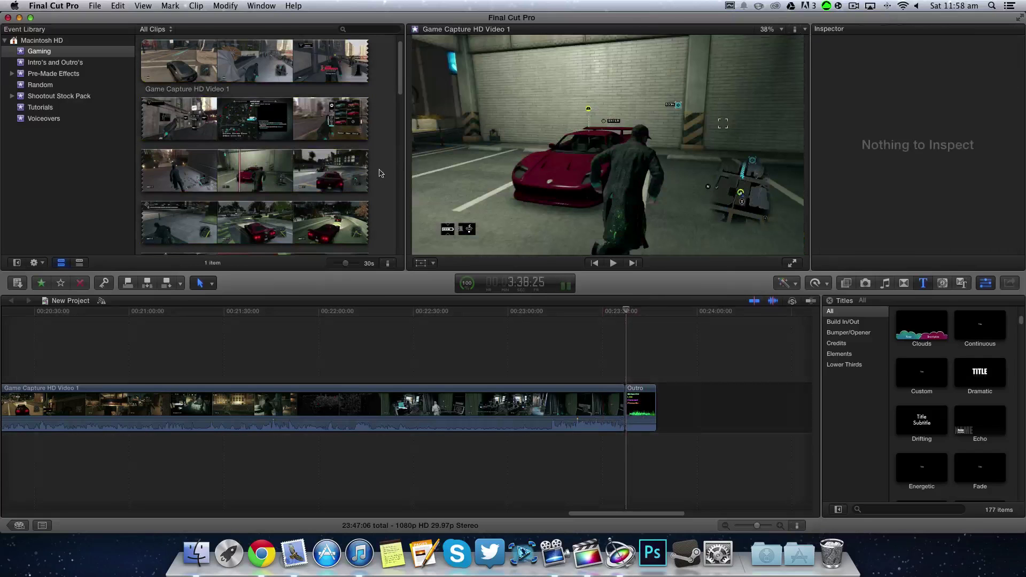
{"action": "mouse_move", "coordinate": [201, 177]}
{"action": "left_mouse_down"}
{"action": "mouse_move", "coordinate": [245, 178]}
{"action": "mouse_move", "coordinate": [623, 356]}
{"action": "mouse_move", "coordinate": [645, 383]}
{"action": "left_mouse_up"}
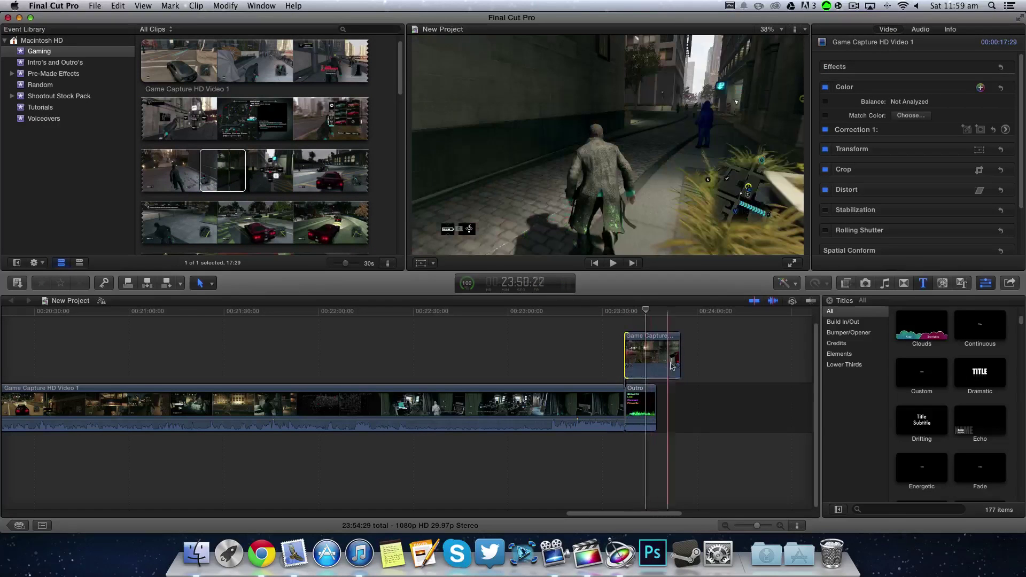
{"action": "left_click_drag", "start_coordinate": [679, 355], "coordinate": [653, 355]}
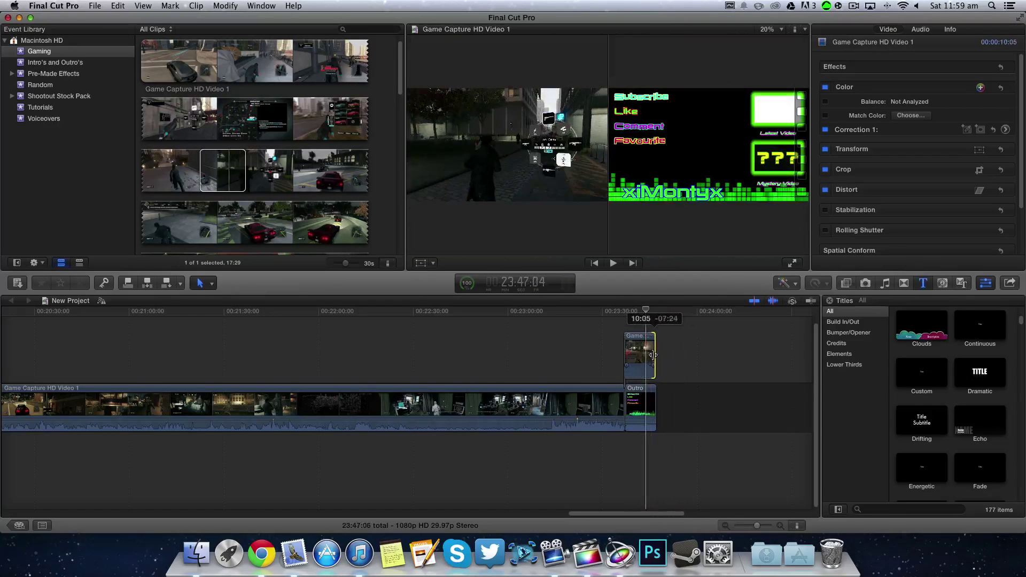
- Play the ending, then use Transform to shrink the overlay and move it lower right
{"action": "key", "text": "space"}
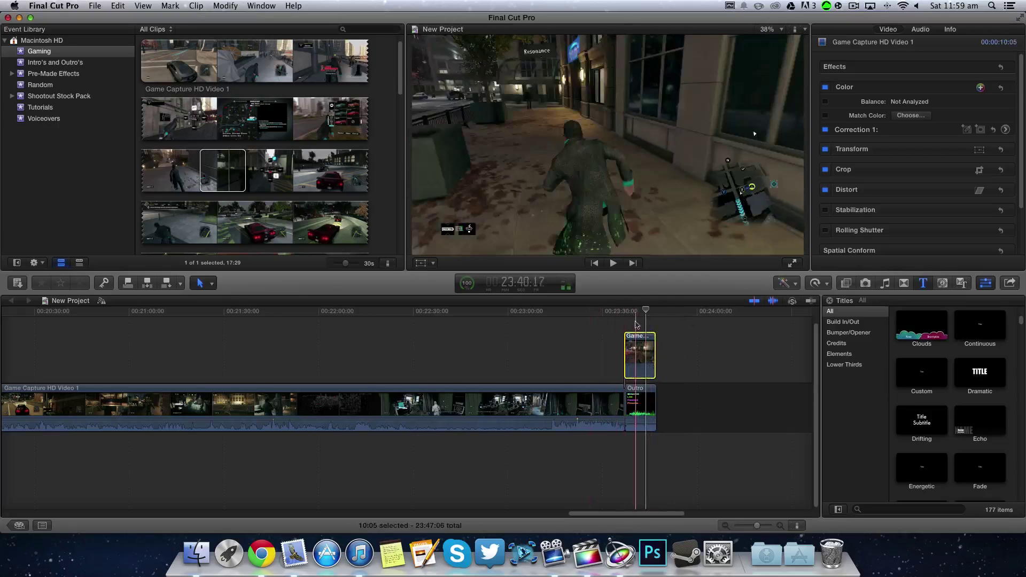
{"action": "left_click", "coordinate": [594, 263]}
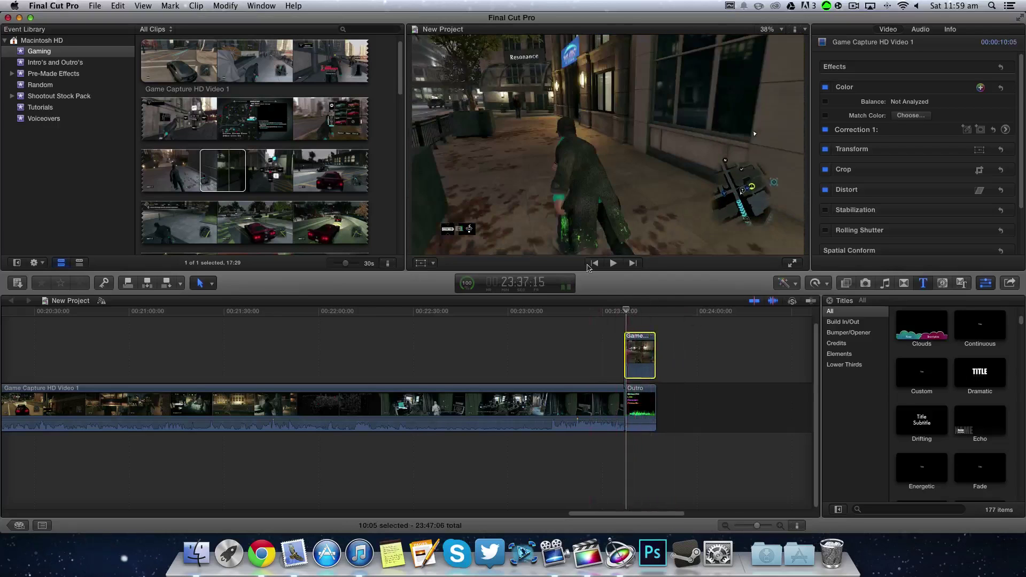
{"action": "right_click", "coordinate": [592, 132]}
{"action": "left_click", "coordinate": [627, 133]}
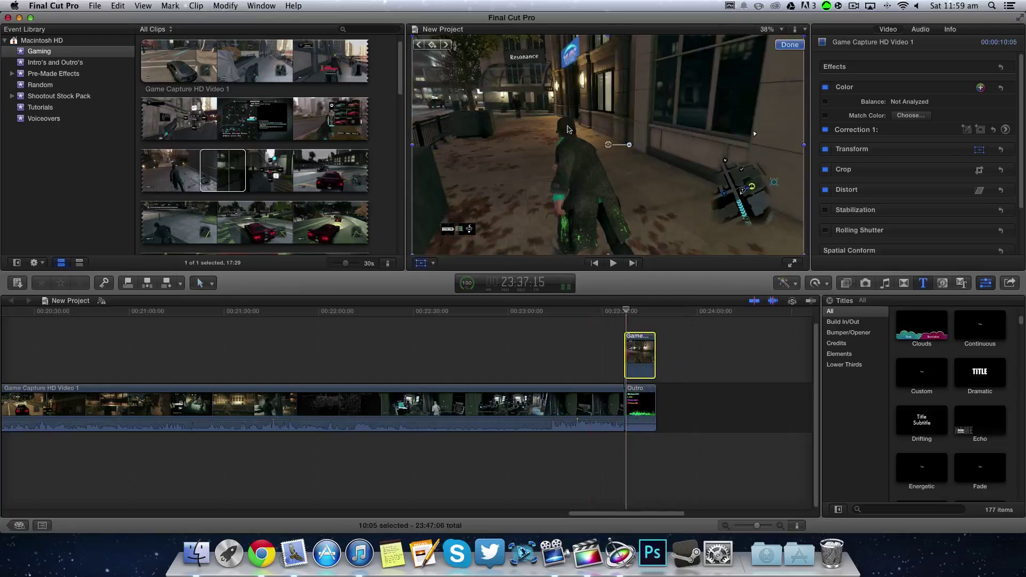
{"action": "left_click_drag", "start_coordinate": [416, 35], "coordinate": [561, 119]}
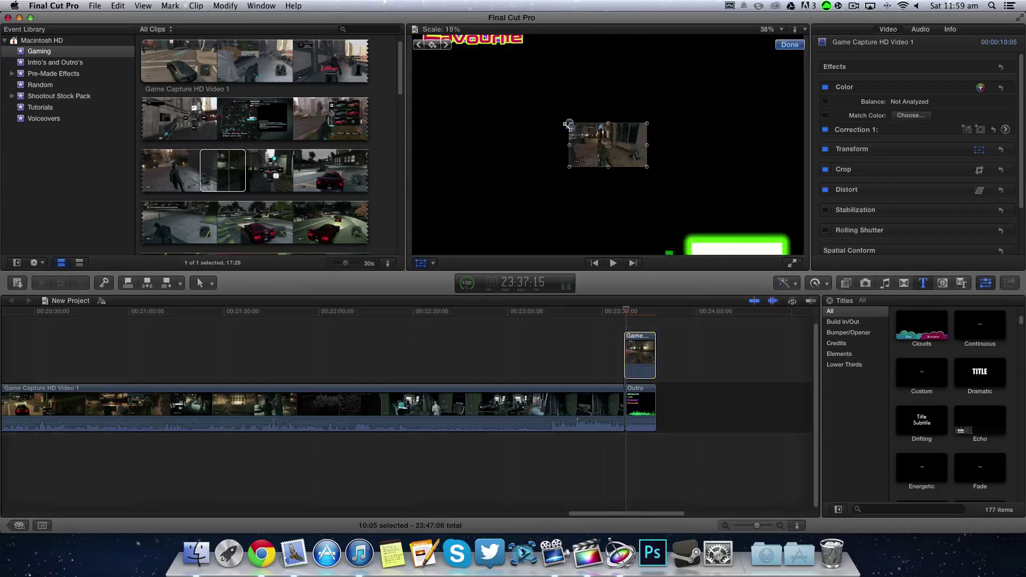
{"action": "mouse_move", "coordinate": [602, 160]}
{"action": "left_mouse_down"}
{"action": "mouse_move", "coordinate": [711, 243]}
{"action": "mouse_move", "coordinate": [712, 260]}
{"action": "left_mouse_up"}
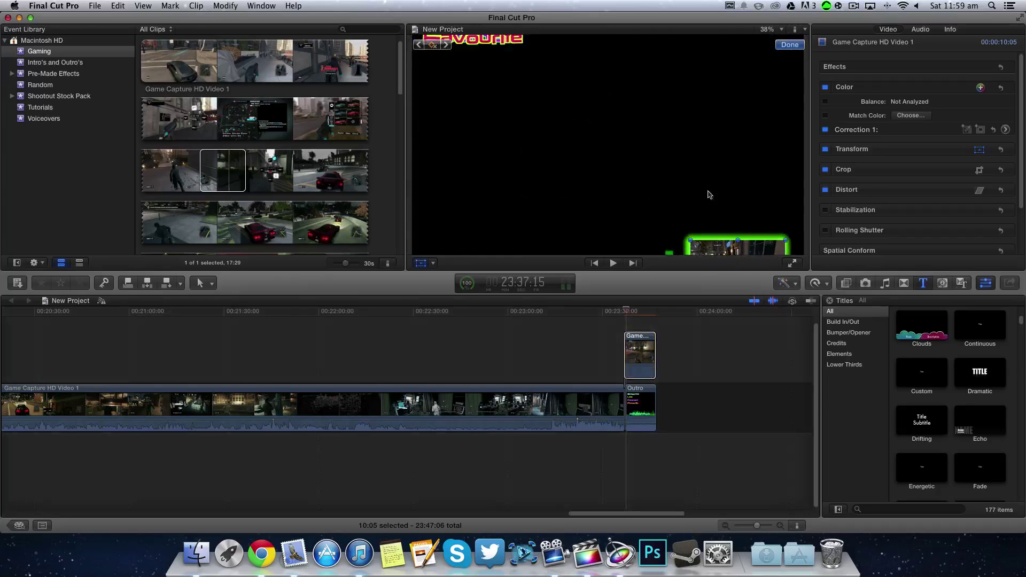
- Fit the overlay inside the end screen's Mystery Video (???) box and rewind to the overlay's start
{"action": "left_click_drag", "start_coordinate": [628, 312], "coordinate": [655, 312]}
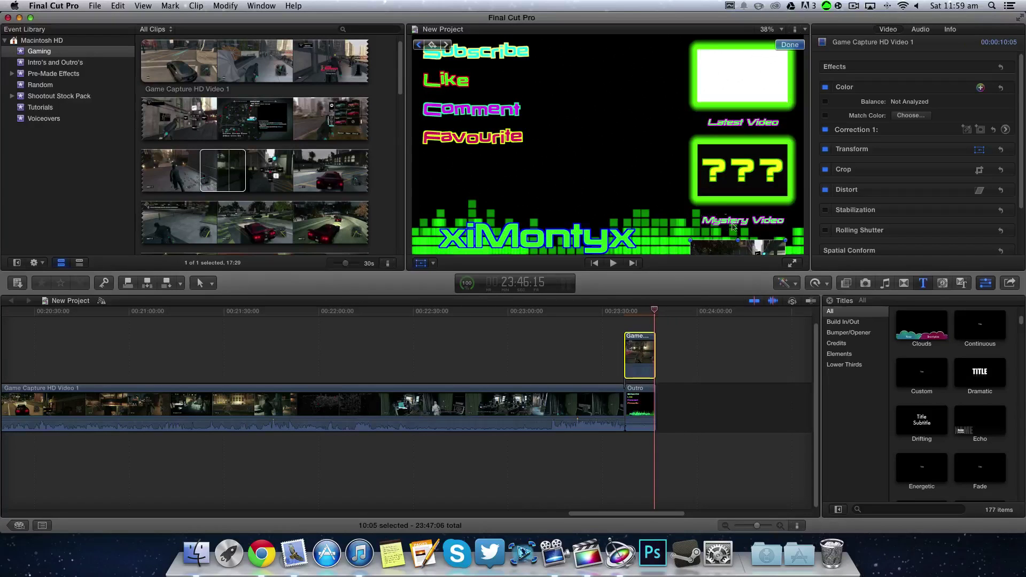
{"action": "left_click_drag", "start_coordinate": [742, 186], "coordinate": [732, 85]}
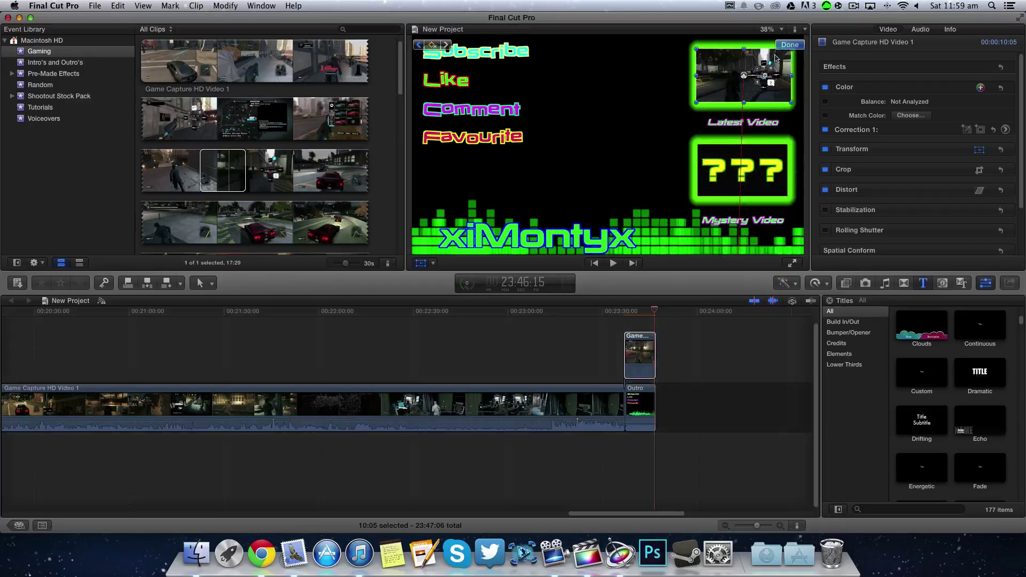
{"action": "left_click", "coordinate": [600, 334]}
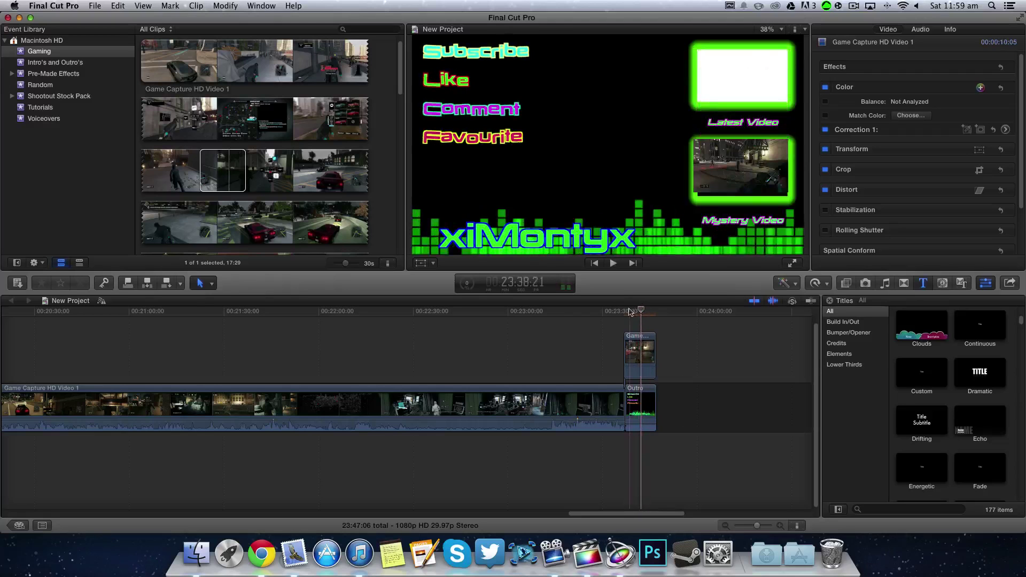
{"action": "left_click_drag", "start_coordinate": [629, 312], "coordinate": [627, 314]}
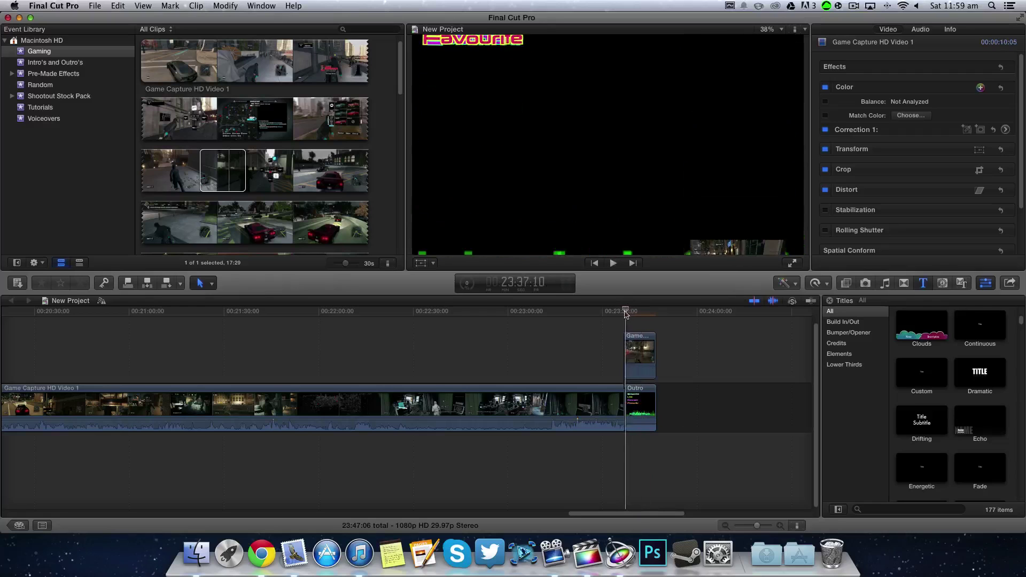
- Reposition the overlay clip above the Outro, trim it to 10:00, and play back the ending
{"action": "left_click", "coordinate": [645, 354]}
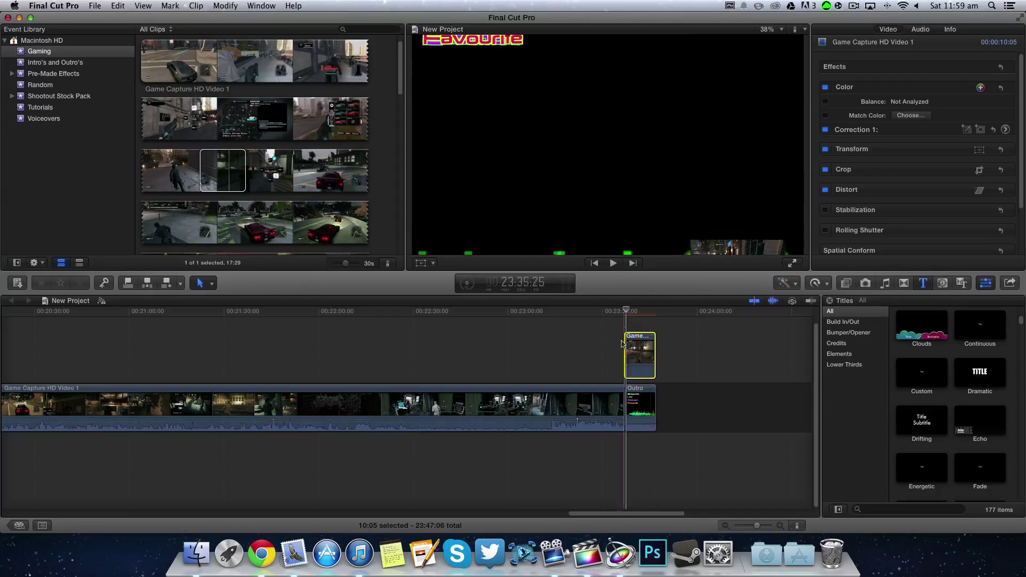
{"action": "mouse_move", "coordinate": [630, 348]}
{"action": "left_mouse_down"}
{"action": "mouse_move", "coordinate": [629, 374]}
{"action": "mouse_move", "coordinate": [627, 351]}
{"action": "left_mouse_up"}
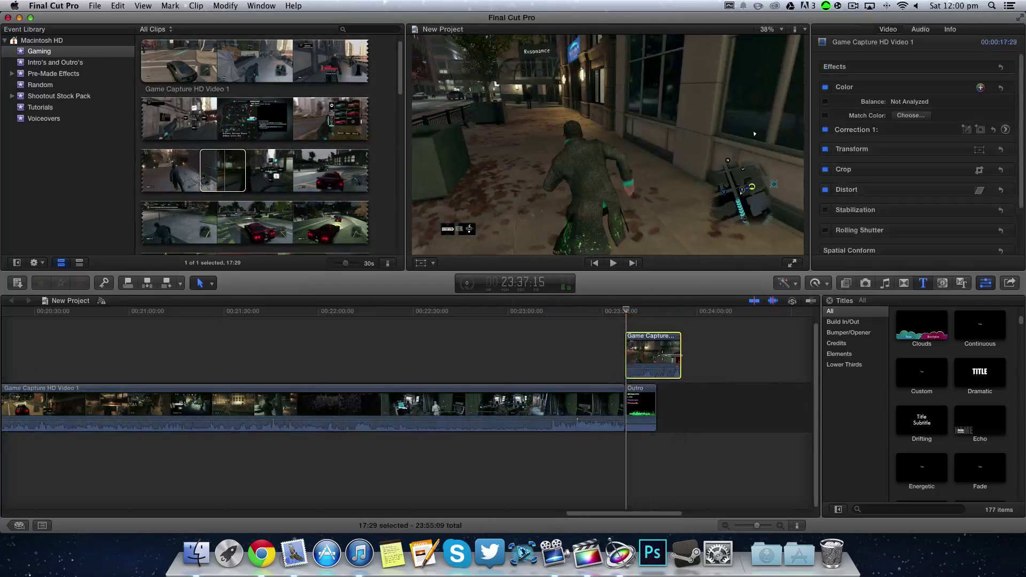
{"action": "left_click_drag", "start_coordinate": [680, 355], "coordinate": [656, 355]}
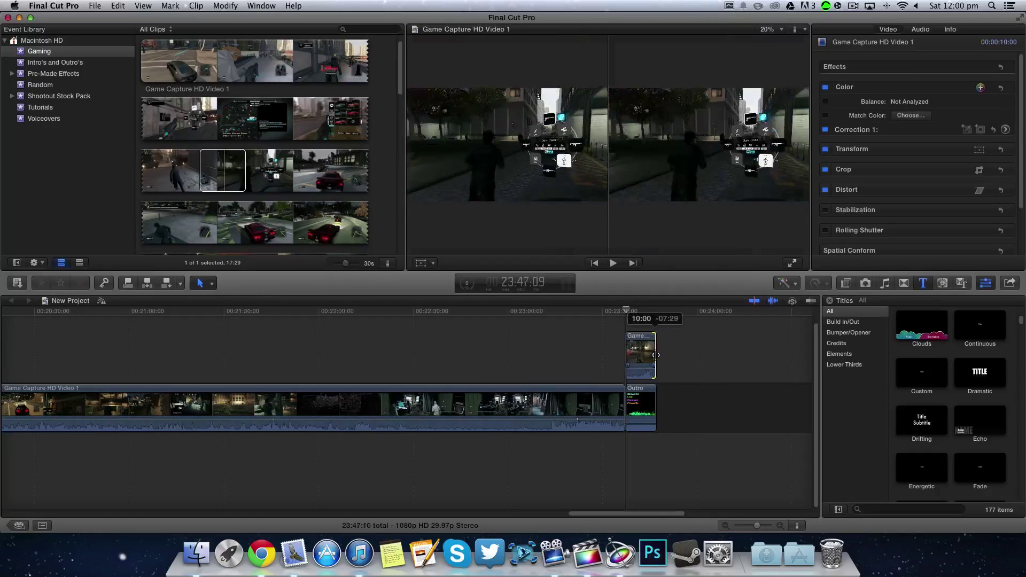
{"action": "key", "text": "space"}
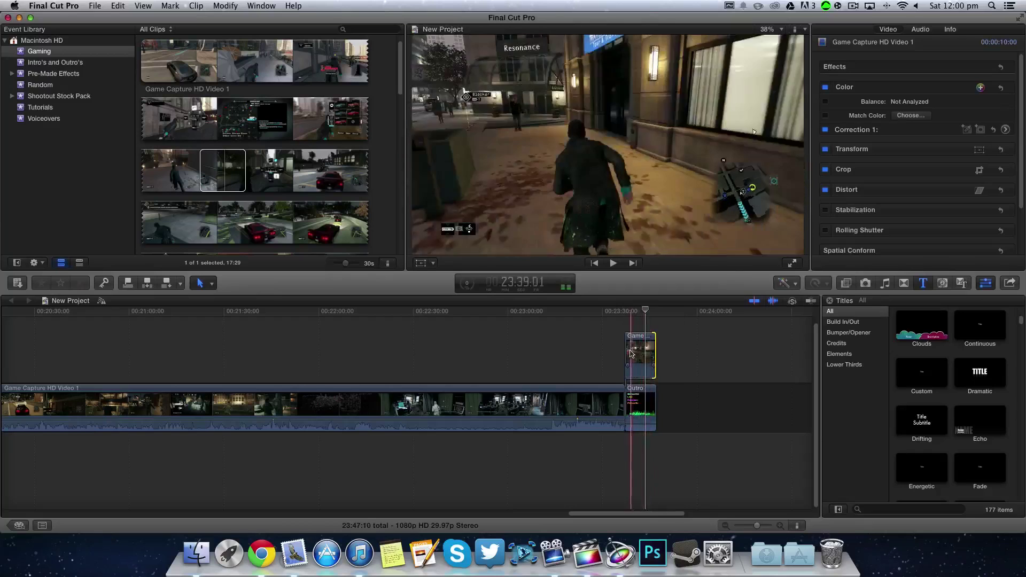
- Turn on Transform in the viewer and shrink the gameplay clip toward the lower right
{"action": "right_click", "coordinate": [588, 187]}
{"action": "left_click", "coordinate": [604, 190]}
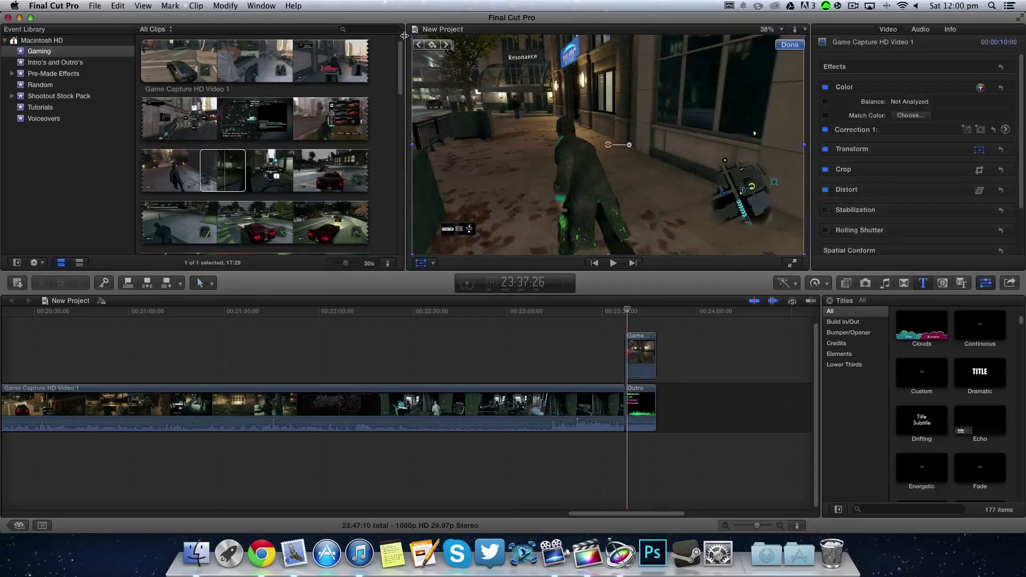
{"action": "mouse_move", "coordinate": [412, 36]}
{"action": "left_mouse_down"}
{"action": "mouse_move", "coordinate": [715, 197]}
{"action": "mouse_move", "coordinate": [691, 170]}
{"action": "mouse_move", "coordinate": [705, 189]}
{"action": "left_mouse_up"}
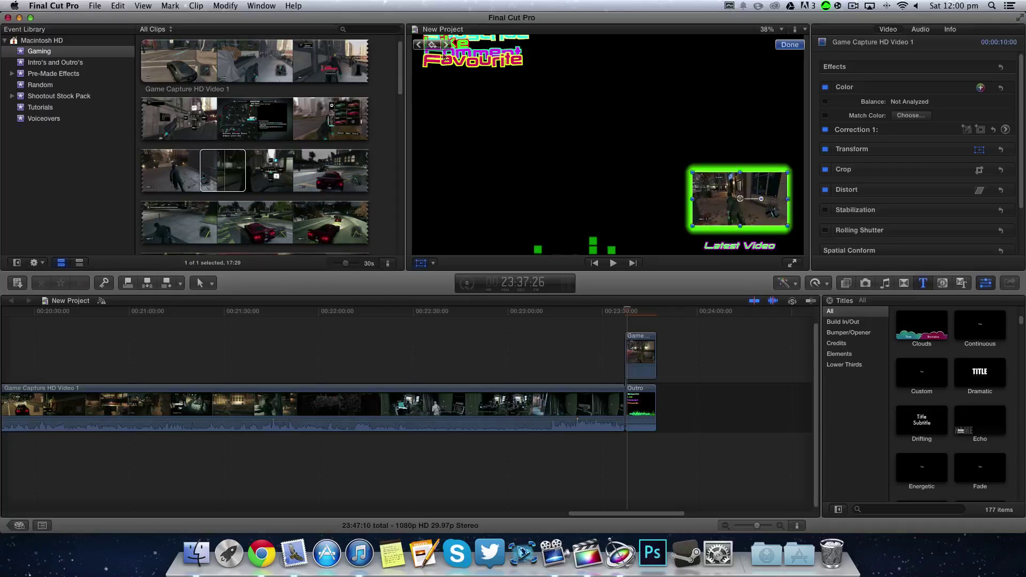
- Step through the outro frame by frame, raising the inset into the green Latest Video box, then click Done
{"action": "key", "text": "Right"}
{"action": "key", "text": "Right"}
{"action": "key", "text": "Right"}
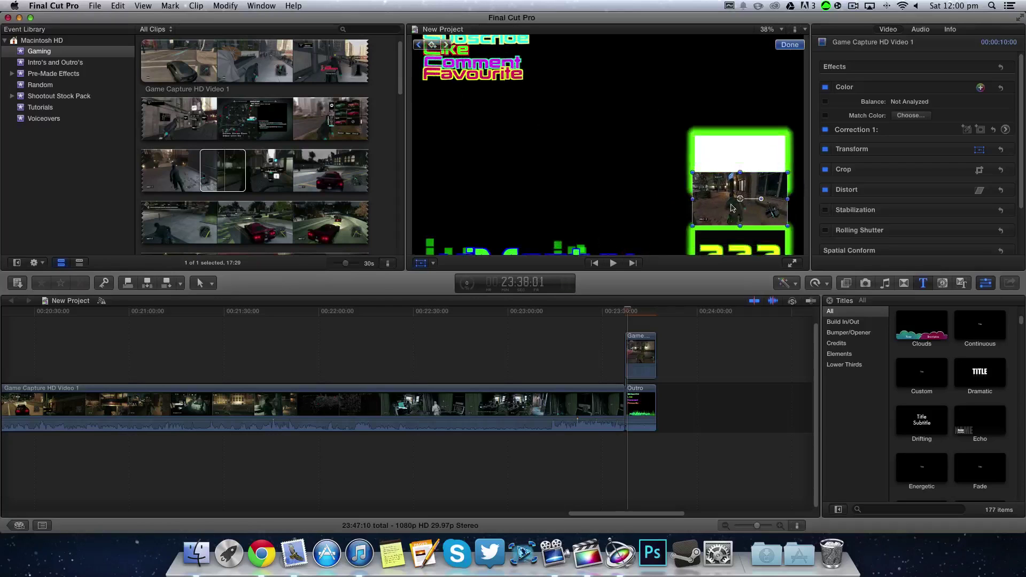
{"action": "left_click_drag", "start_coordinate": [724, 198], "coordinate": [724, 159]}
{"action": "key", "text": "Right"}
{"action": "key", "text": "Right"}
{"action": "key", "text": "Right"}
{"action": "left_click_drag", "start_coordinate": [747, 159], "coordinate": [723, 122]}
{"action": "key", "text": "Right"}
{"action": "key", "text": "Right"}
{"action": "key", "text": "Right"}
{"action": "left_click_drag", "start_coordinate": [723, 122], "coordinate": [725, 79]}
{"action": "key", "text": "Right"}
{"action": "key", "text": "Right"}
{"action": "key", "text": "Right"}
{"action": "key", "text": "Right"}
{"action": "key", "text": "Right"}
{"action": "key", "text": "Right"}
{"action": "key", "text": "Right"}
{"action": "key", "text": "Right"}
{"action": "key", "text": "Right"}
{"action": "key", "text": "Right"}
{"action": "key", "text": "Right"}
{"action": "key", "text": "Right"}
{"action": "key", "text": "Right"}
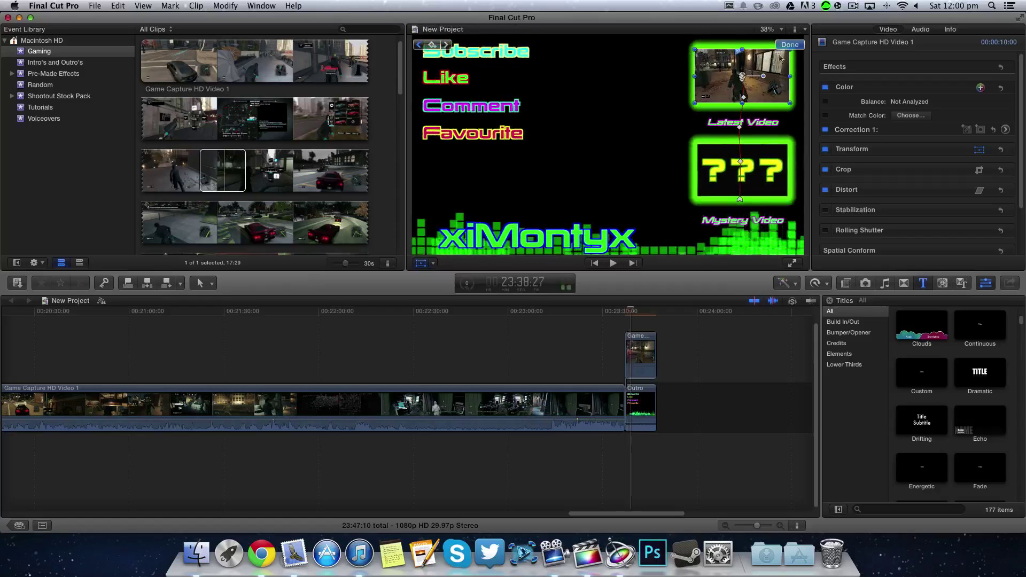
{"action": "left_click", "coordinate": [792, 46]}
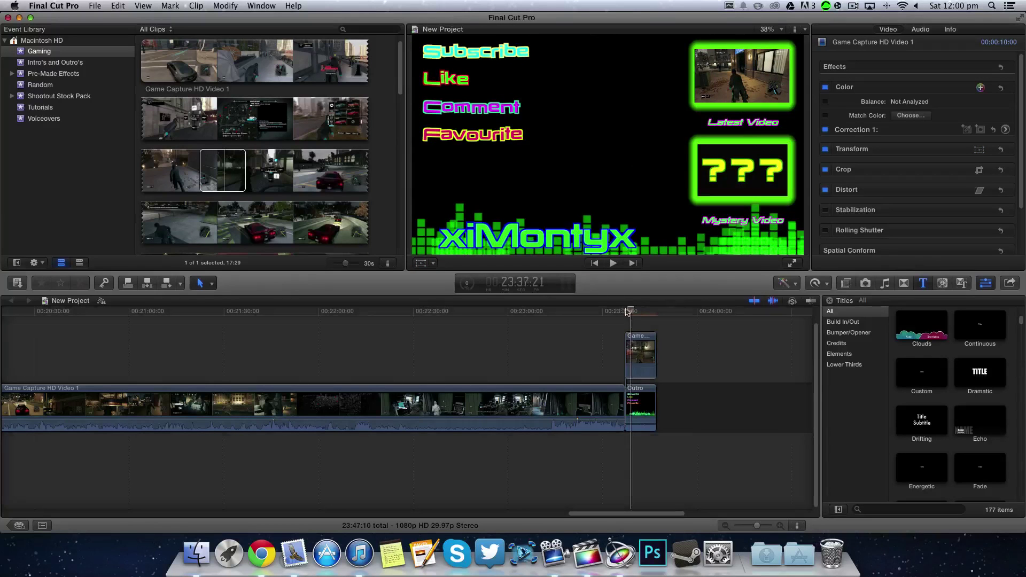
{"action": "key", "text": "space"}
{"action": "left_click", "coordinate": [619, 314]}
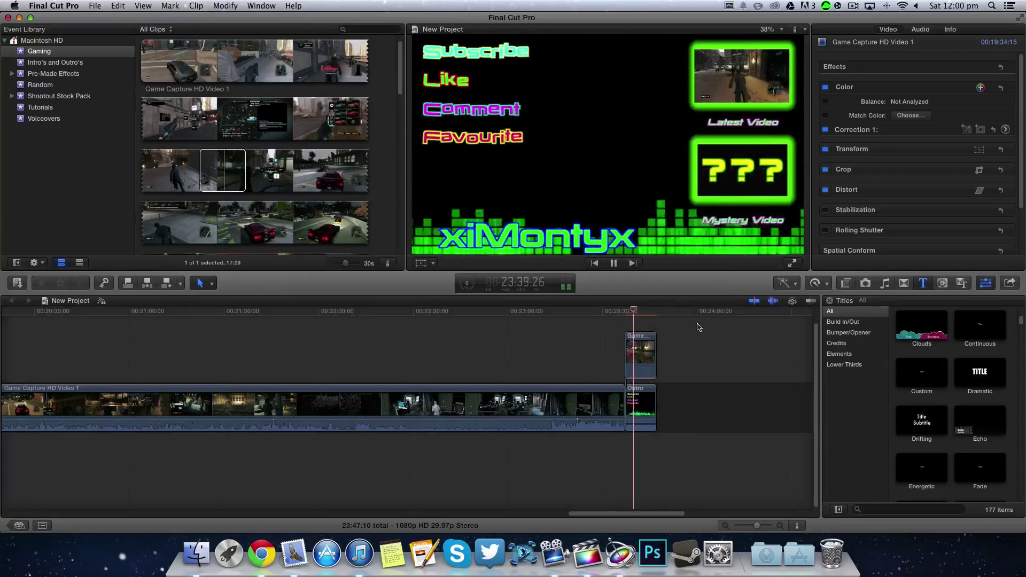
{"action": "key", "text": "space"}
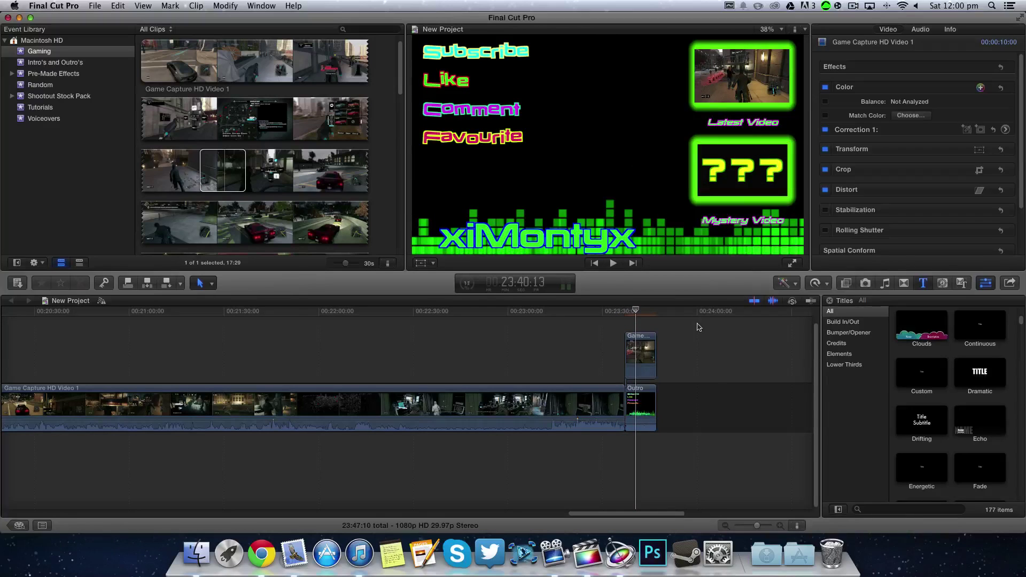
{"action": "left_click", "coordinate": [712, 345]}
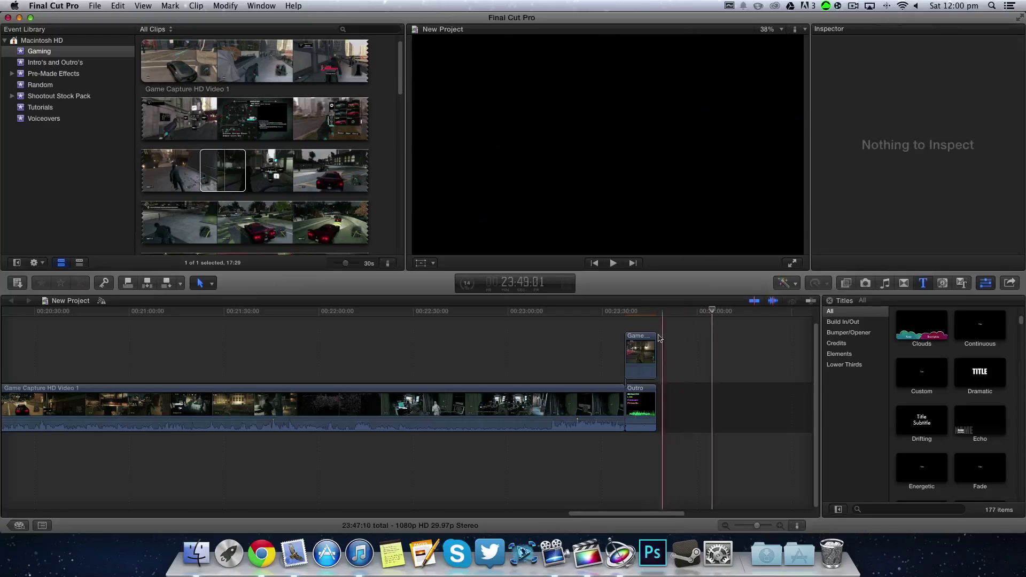
{"action": "left_click", "coordinate": [854, 5]}
{"action": "left_click", "coordinate": [835, 36]}
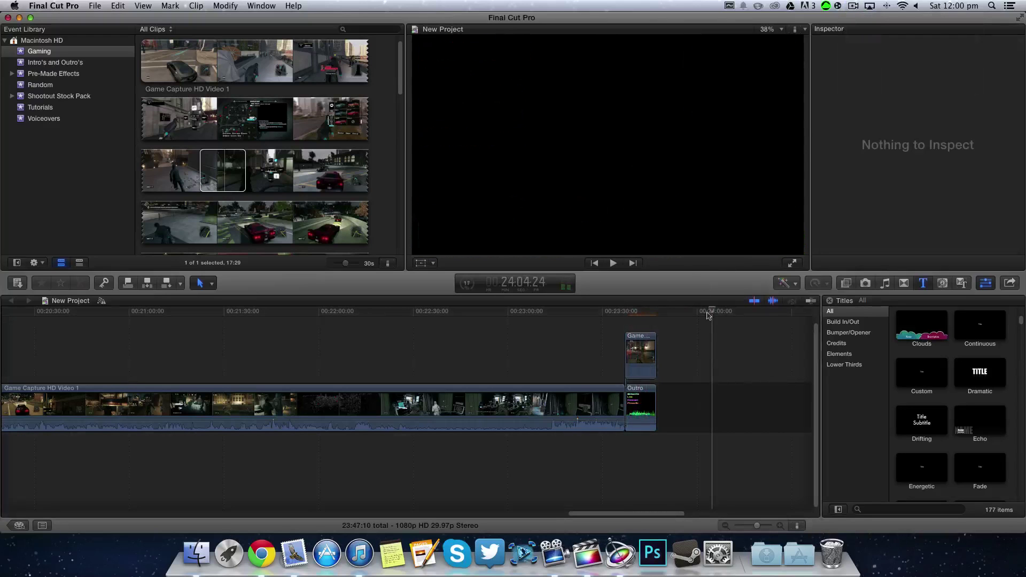
{"action": "mouse_move", "coordinate": [708, 314]}
{"action": "left_mouse_down"}
{"action": "mouse_move", "coordinate": [2, 420]}
{"action": "mouse_move", "coordinate": [1, 463]}
{"action": "left_mouse_up"}
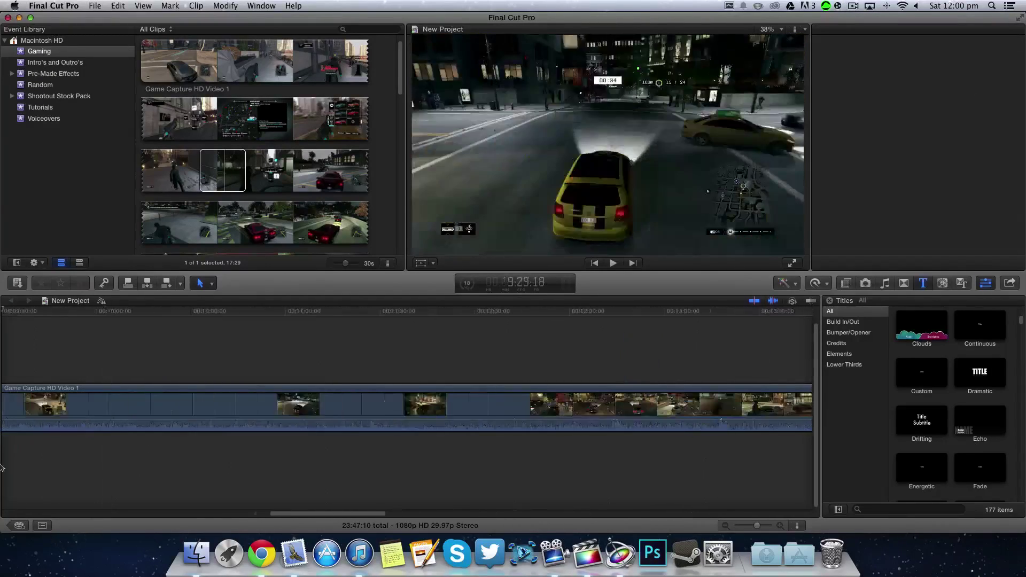
{"action": "left_click_drag", "start_coordinate": [2, 463], "coordinate": [2, 455]}
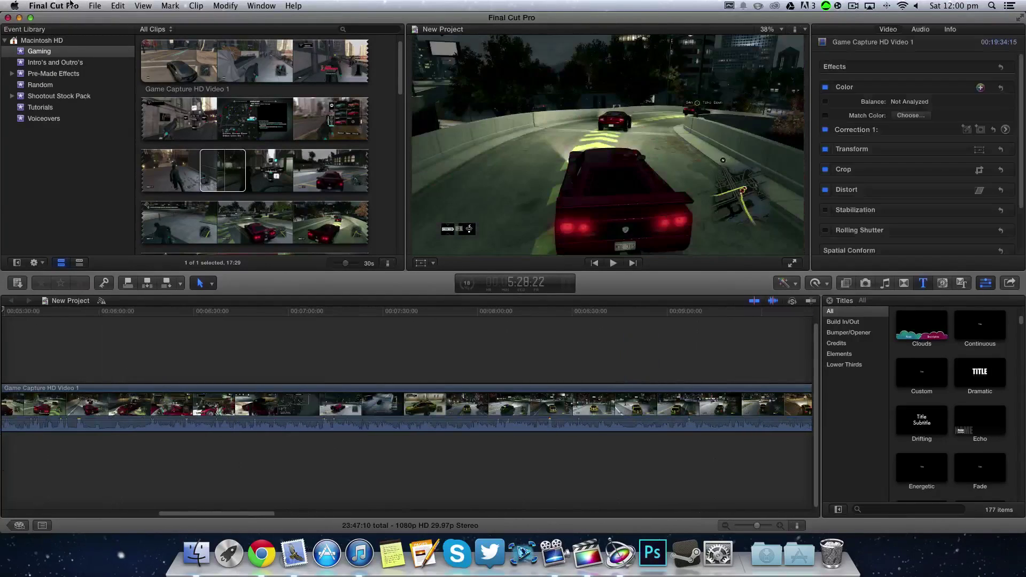
- Open File > Share Master File, review its Info and Settings tabs, cancel, and quit Final Cut Pro
{"action": "left_click", "coordinate": [93, 4]}
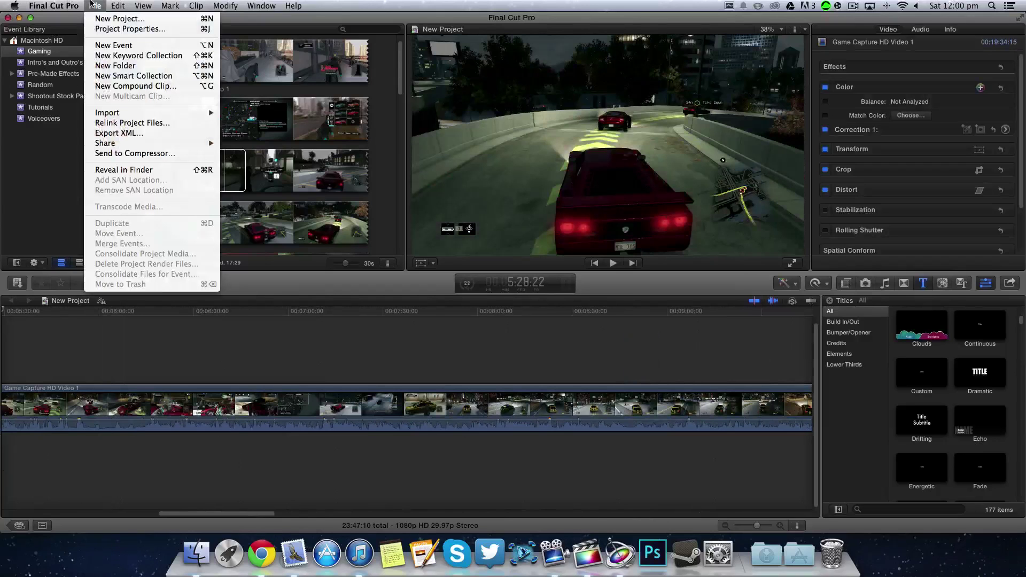
{"action": "mouse_move", "coordinate": [124, 144]}
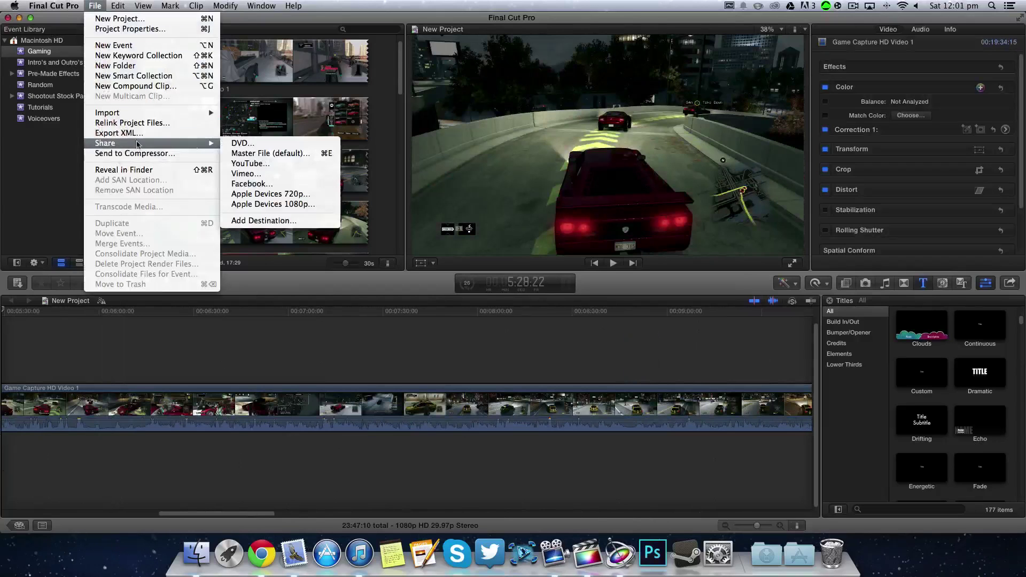
{"action": "left_click", "coordinate": [267, 163]}
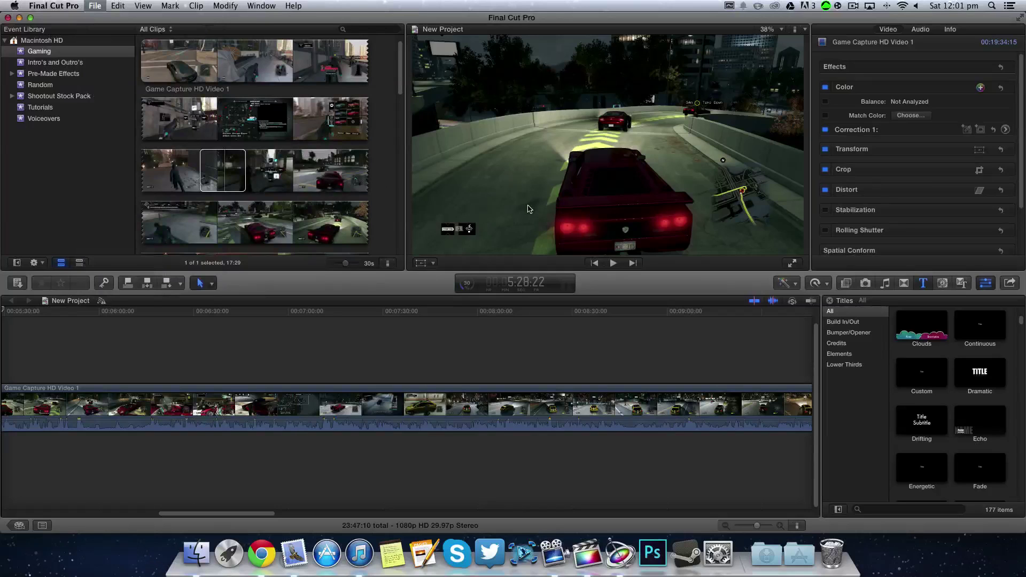
{"action": "left_click", "coordinate": [619, 113]}
{"action": "left_click", "coordinate": [587, 111]}
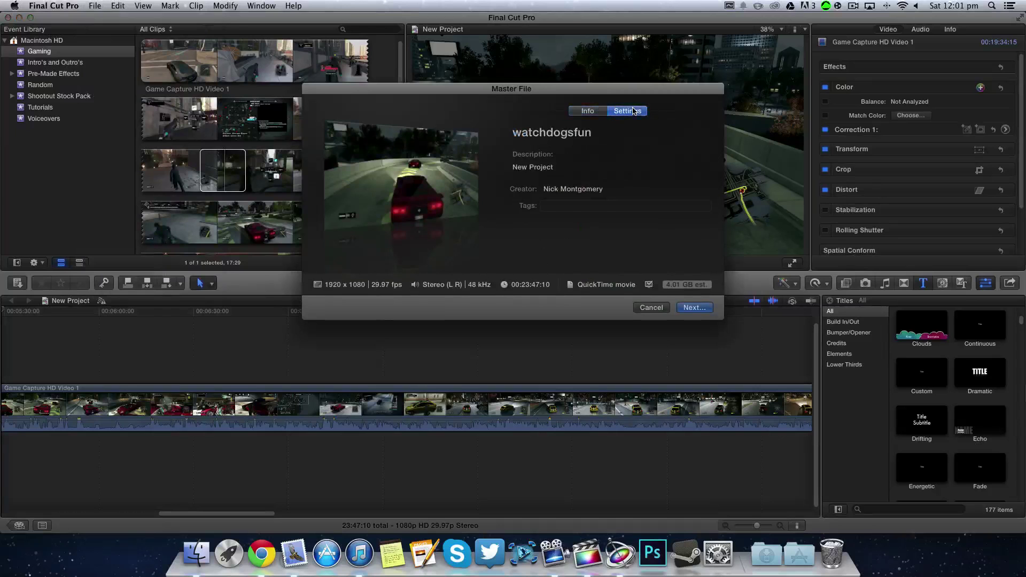
{"action": "left_click", "coordinate": [633, 112]}
{"action": "left_click", "coordinate": [657, 319]}
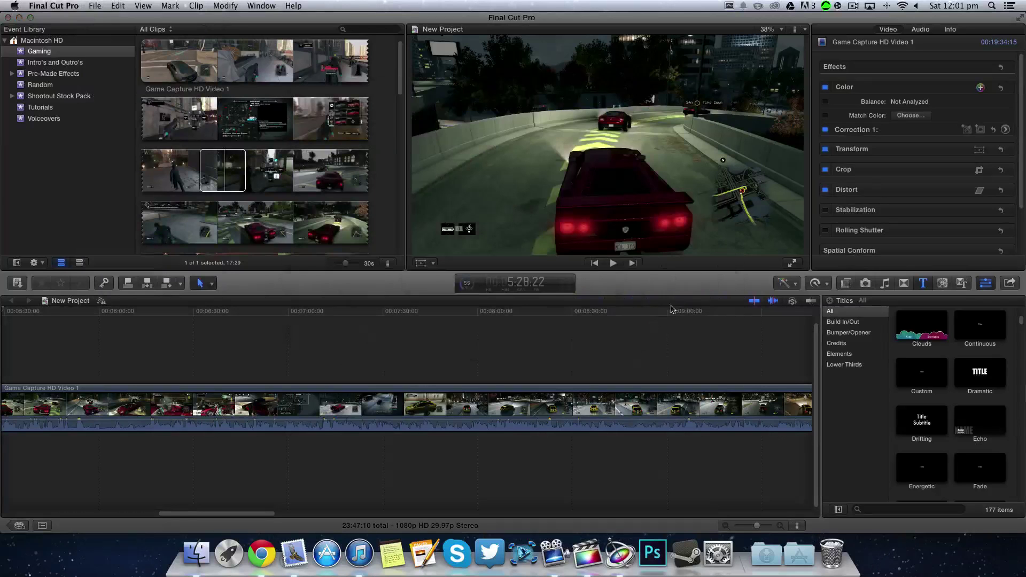
{"action": "left_click", "coordinate": [6, 18]}
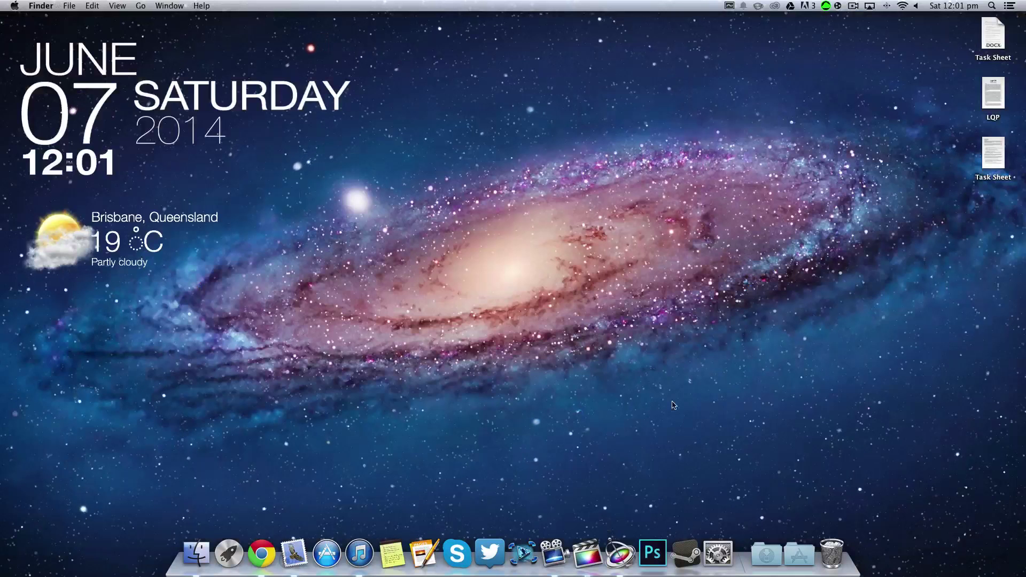
- Launch HandBrake and encode watchdogsfun.mov to MP4 at constant quality RF 28
{"action": "key", "text": "super+space"}
{"action": "type", "text": "jam"}
{"action": "key", "text": "BackSpace"}
{"action": "key", "text": "BackSpace"}
{"action": "key", "text": "BackSpace"}
{"action": "type", "text": "sound"}
{"action": "key", "text": "Return"}
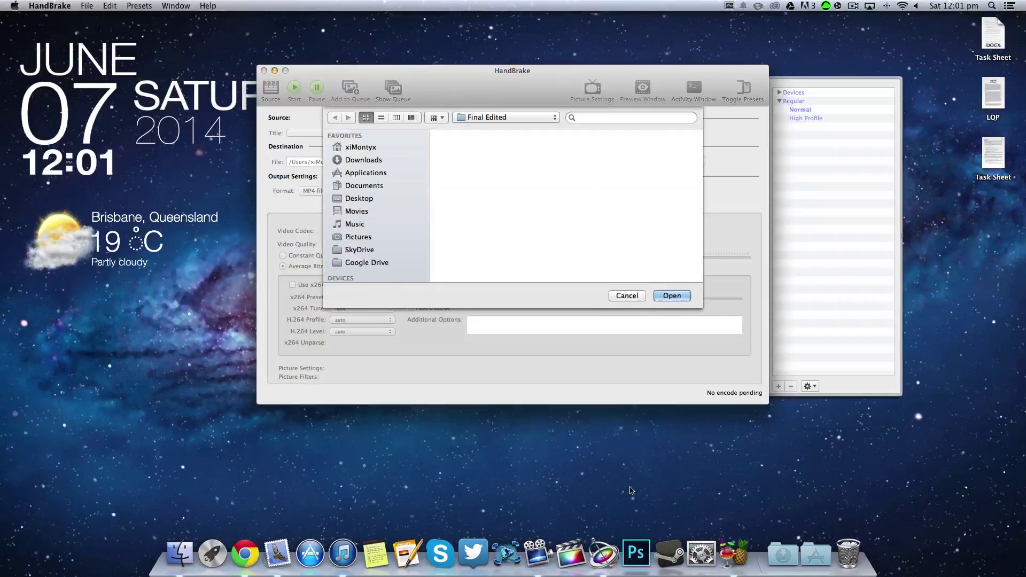
{"action": "left_click", "coordinate": [473, 163]}
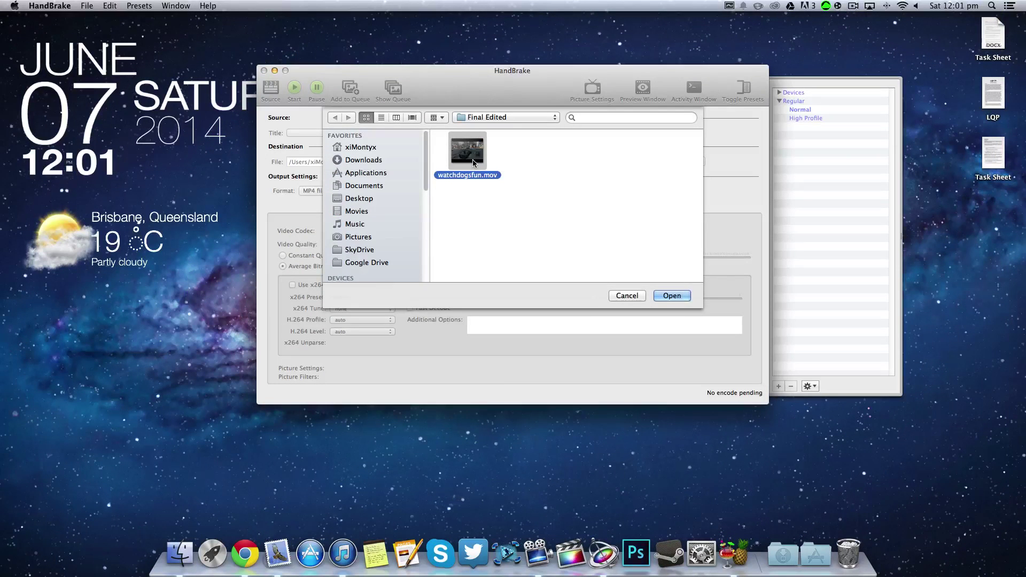
{"action": "double_click", "coordinate": [473, 163]}
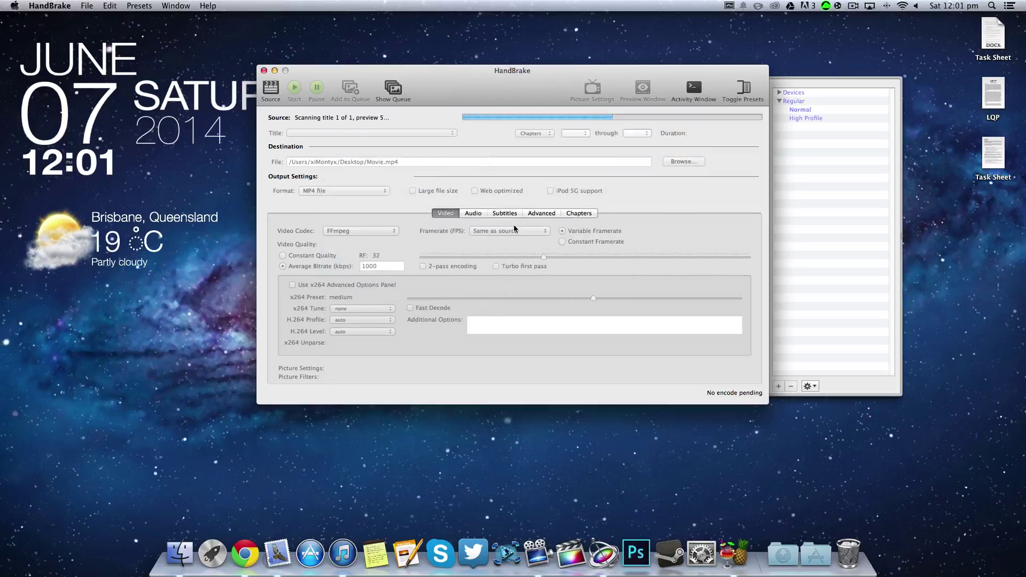
{"action": "left_click_drag", "start_coordinate": [620, 257], "coordinate": [580, 257]}
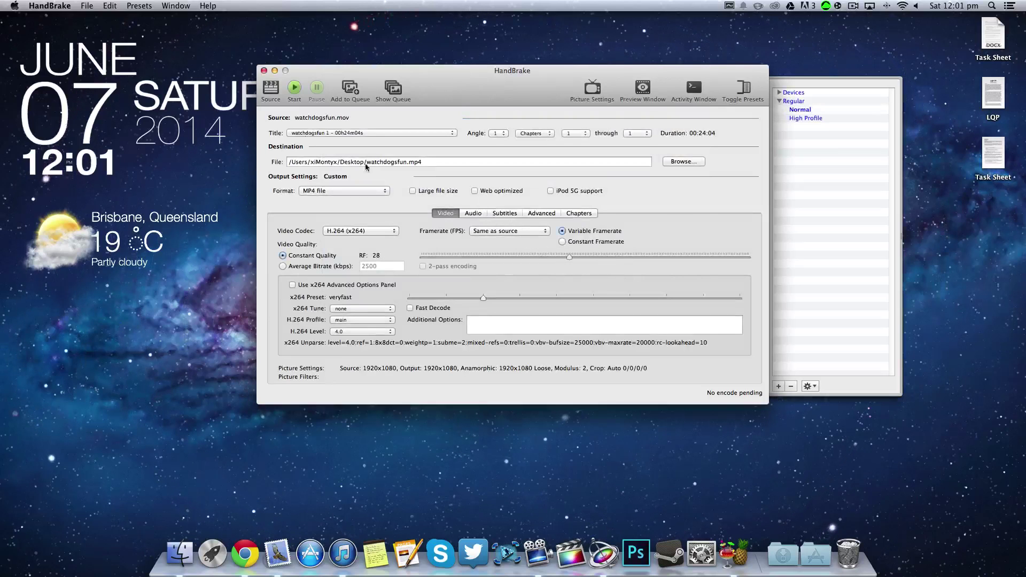
{"action": "left_click", "coordinate": [296, 88]}
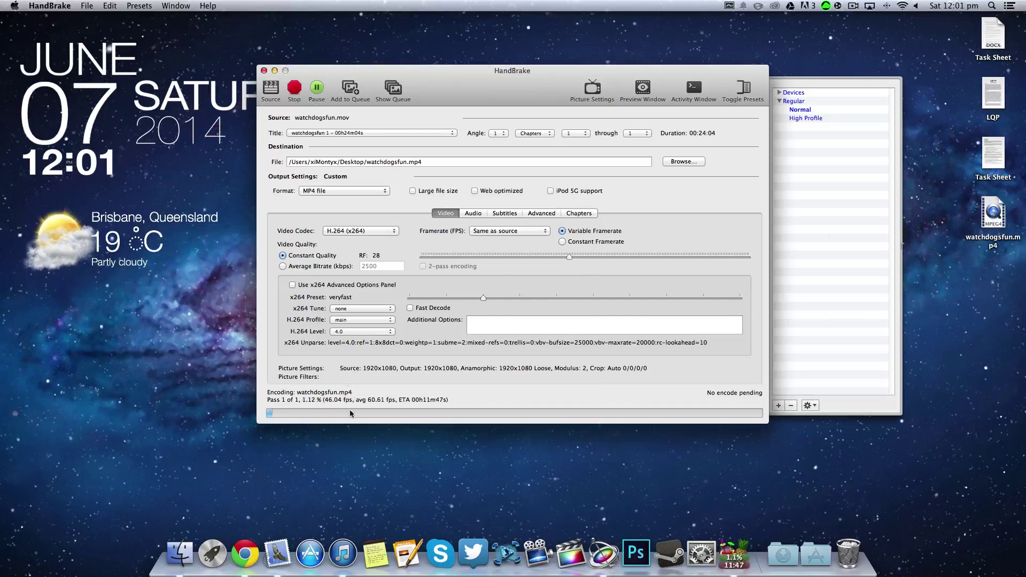
- Open a Finder window and launch Photoshop and Chrome from the Dock
{"action": "left_click", "coordinate": [183, 551]}
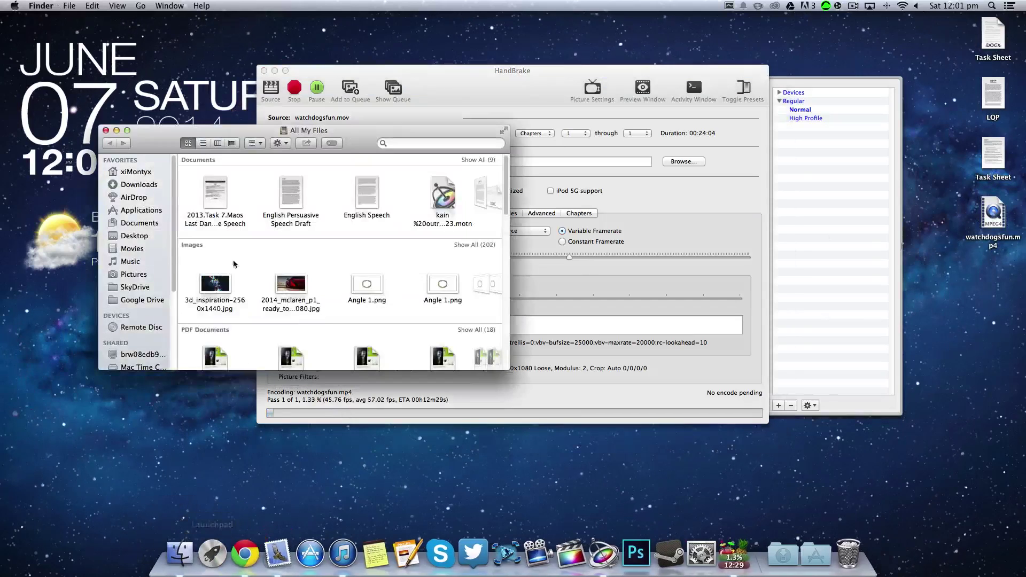
{"action": "left_click", "coordinate": [106, 131]}
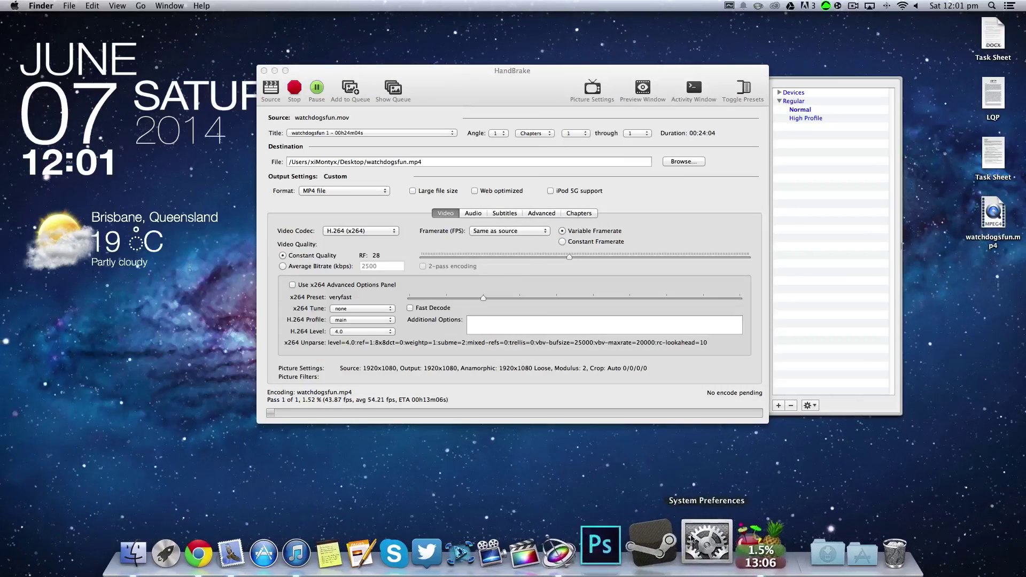
{"action": "left_click", "coordinate": [635, 551]}
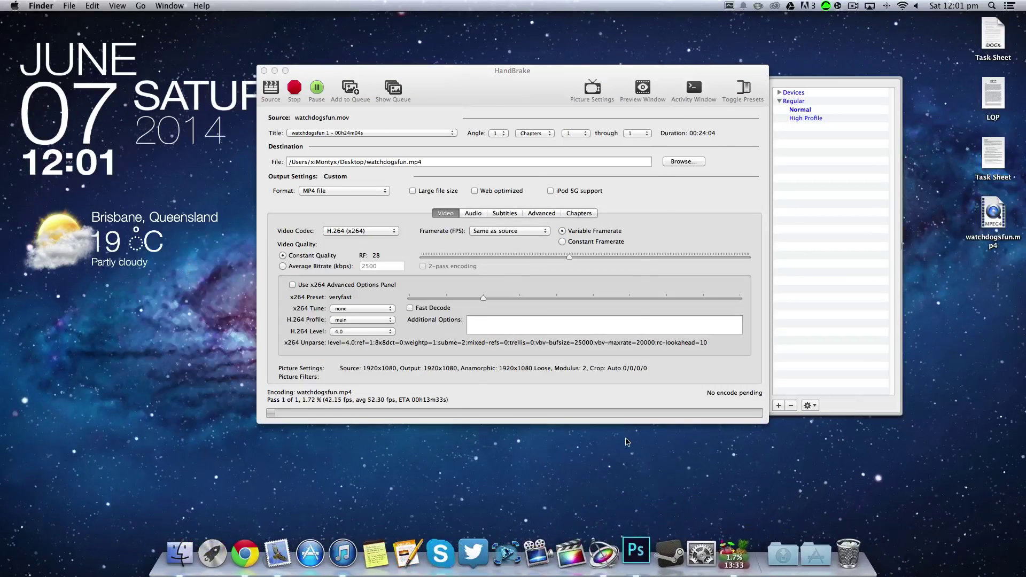
{"action": "left_click", "coordinate": [254, 546]}
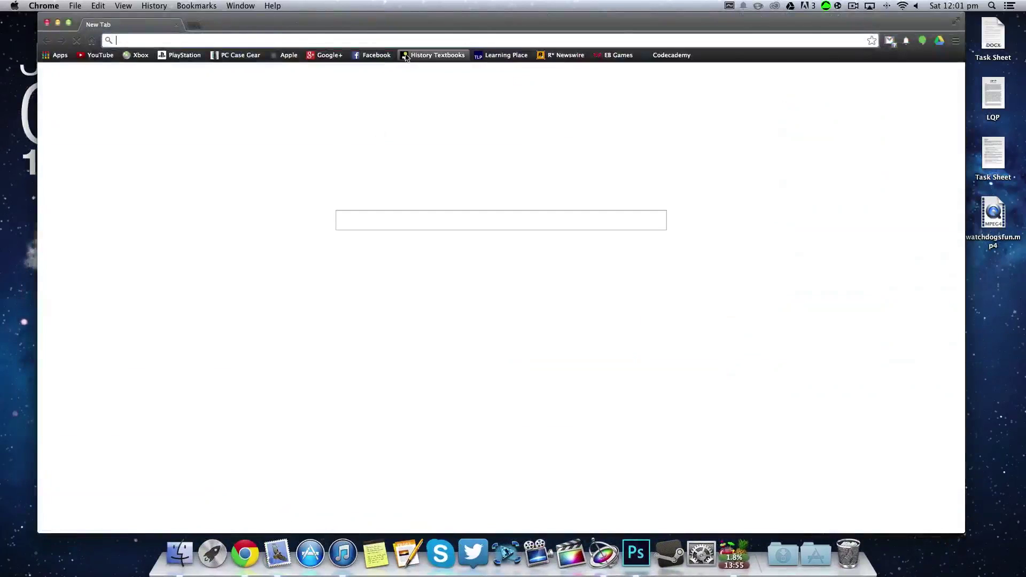
- Save the usgamer WATCH_DOGS image from a 'watch dogs' image search to the desktop, close Chrome, and open the image in Photoshop
{"action": "type", "text": "watch dogs"}
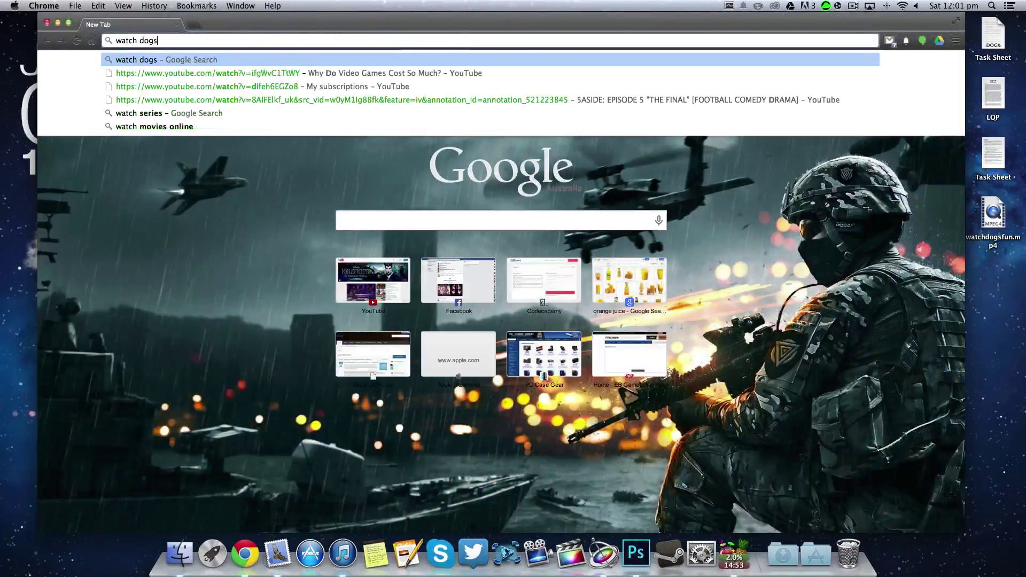
{"action": "key", "text": "Return"}
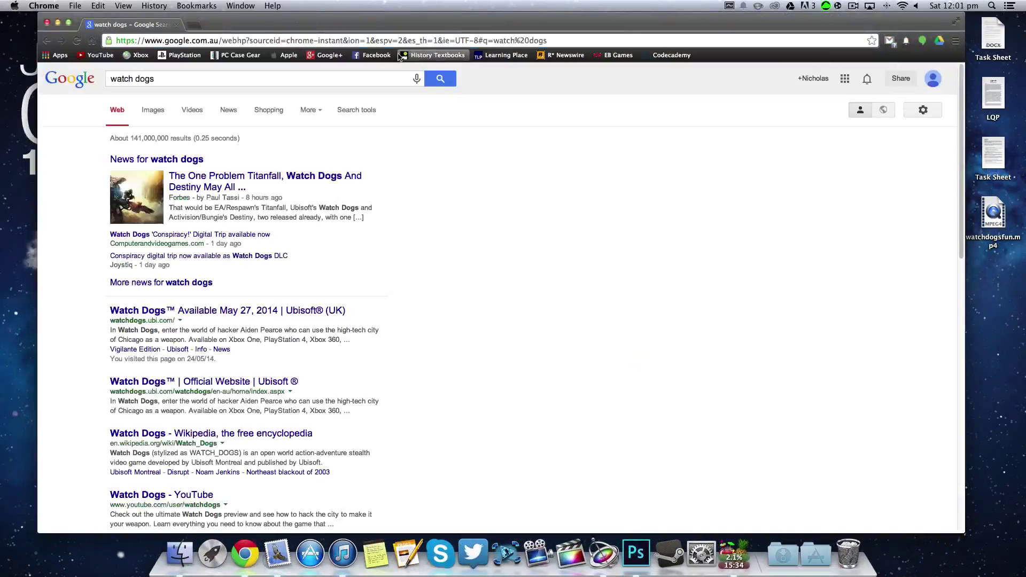
{"action": "left_click", "coordinate": [159, 113]}
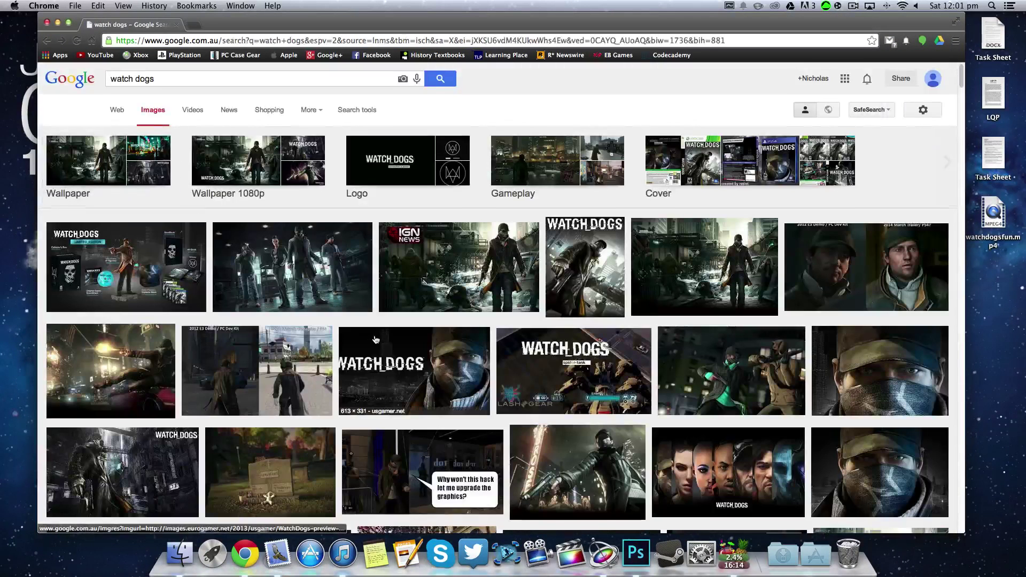
{"action": "scroll", "coordinate": [418, 350], "scroll_direction": "down", "scroll_amount": 1}
{"action": "left_click", "coordinate": [415, 363]}
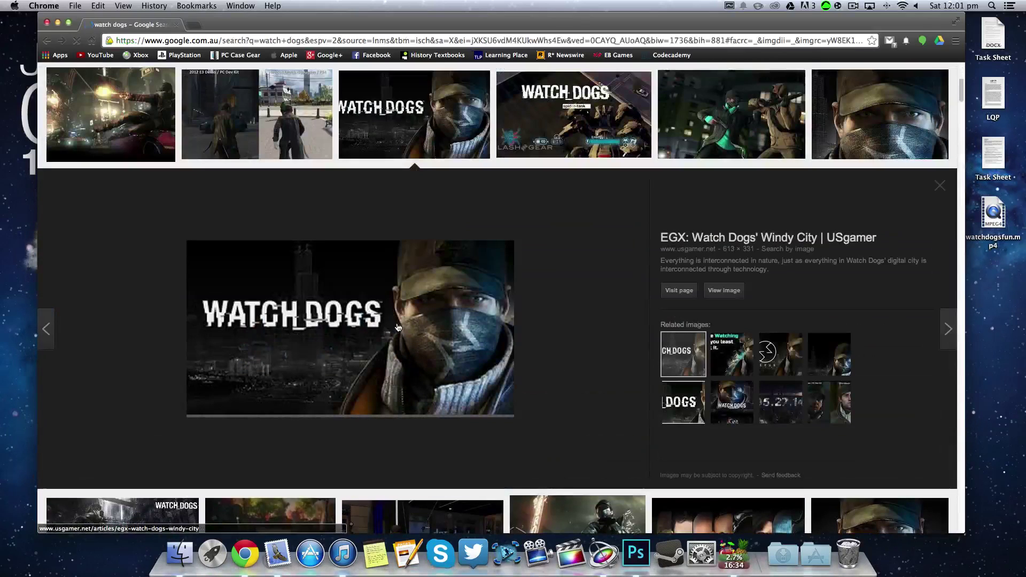
{"action": "left_click_drag", "start_coordinate": [393, 327], "coordinate": [1005, 313]}
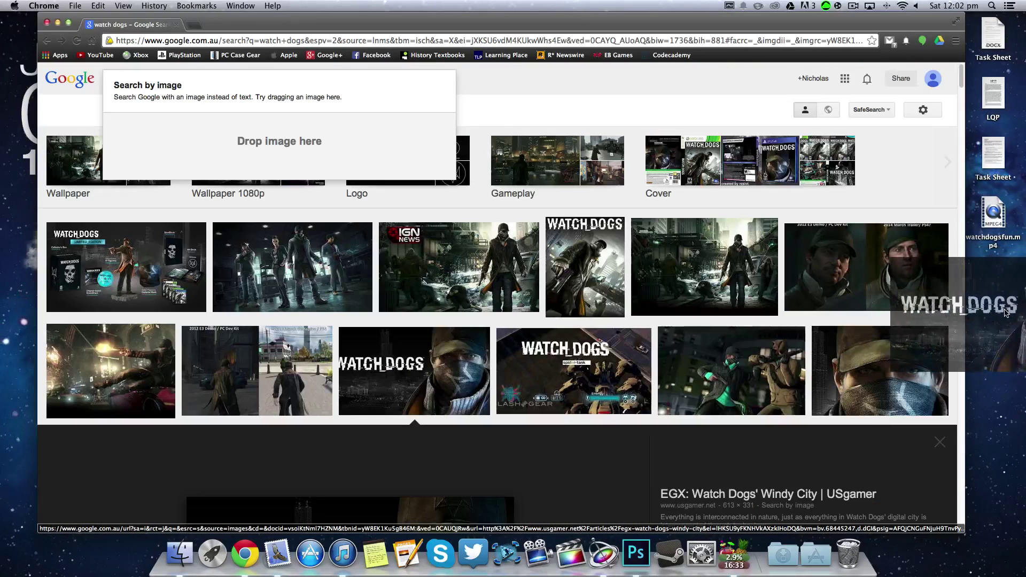
{"action": "left_click", "coordinate": [47, 24]}
{"action": "mouse_move", "coordinate": [1004, 312]}
{"action": "left_mouse_down"}
{"action": "mouse_move", "coordinate": [623, 266]}
{"action": "mouse_move", "coordinate": [416, 259]}
{"action": "left_mouse_up"}
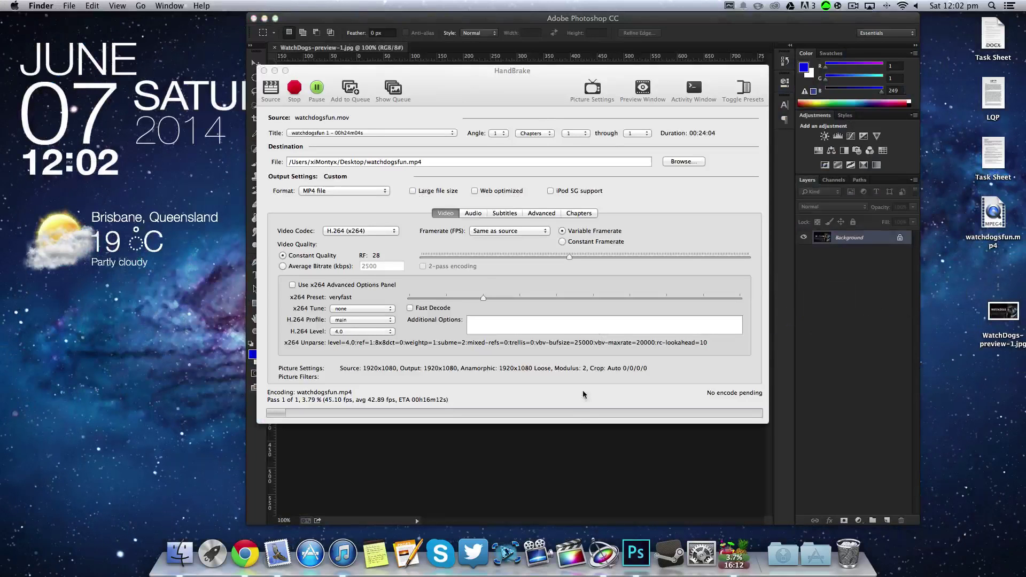
- Draw a text box below the WATCH_DOGS title, then delete the stray F text layer
{"action": "left_click", "coordinate": [522, 447]}
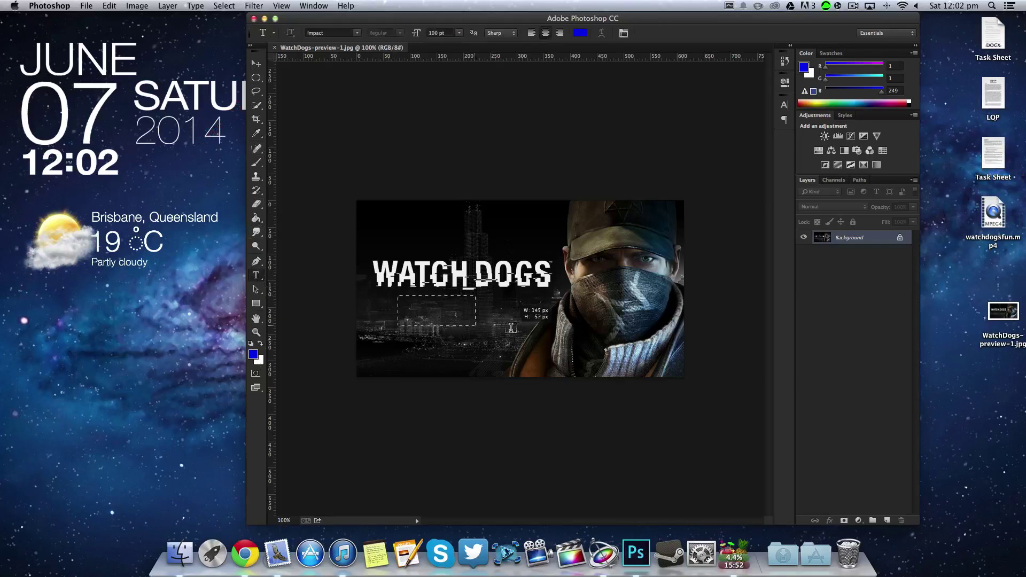
{"action": "left_click_drag", "start_coordinate": [511, 327], "coordinate": [529, 333]}
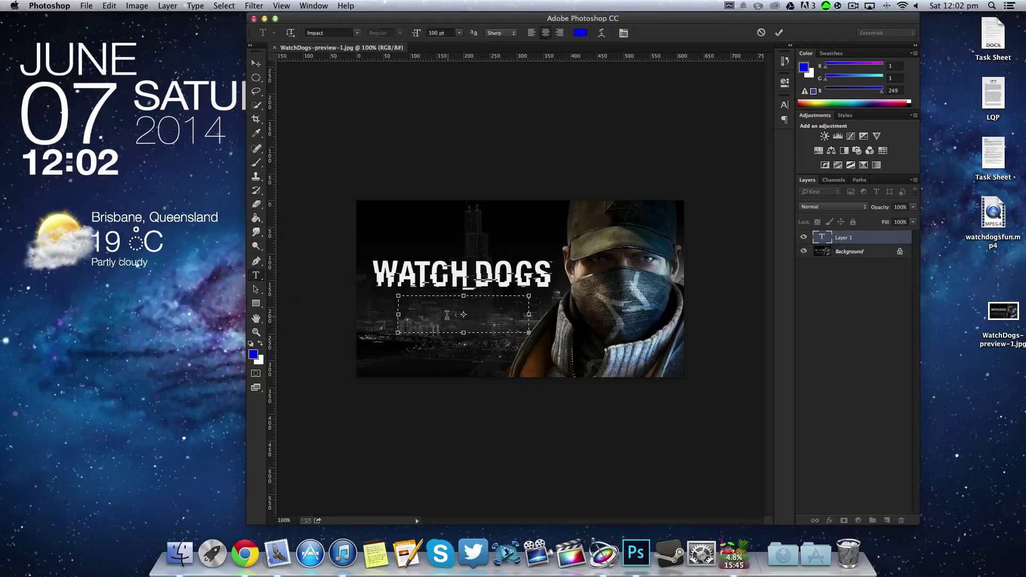
{"action": "right_click", "coordinate": [850, 240]}
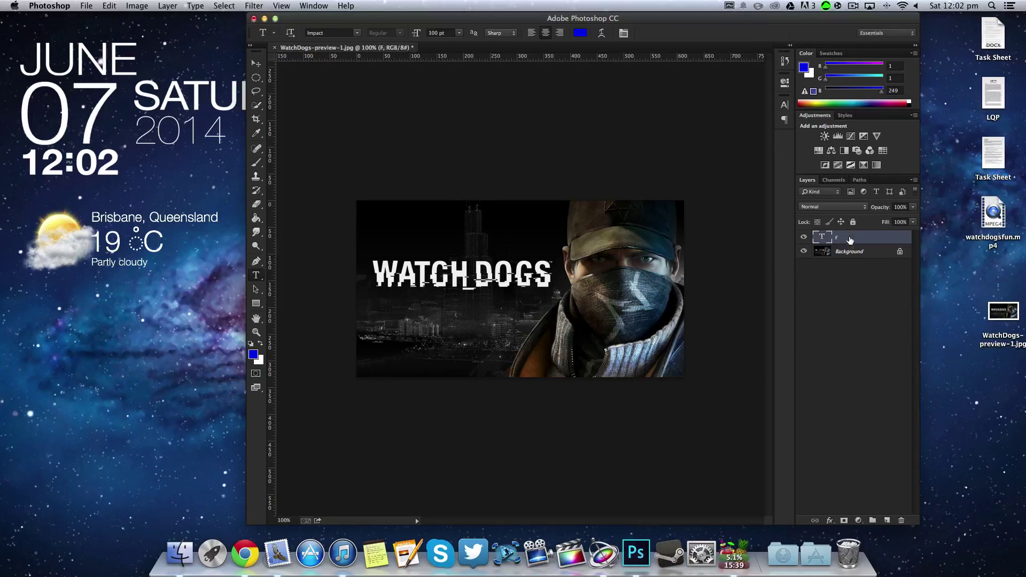
{"action": "left_click", "coordinate": [825, 328]}
{"action": "right_click", "coordinate": [844, 240]}
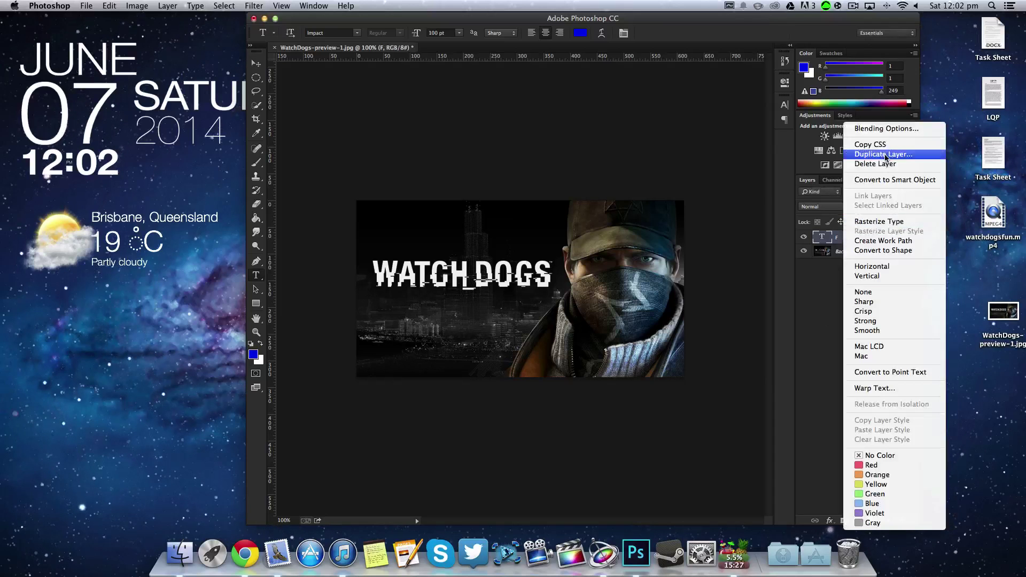
{"action": "left_click", "coordinate": [866, 162]}
{"action": "left_click", "coordinate": [603, 197]}
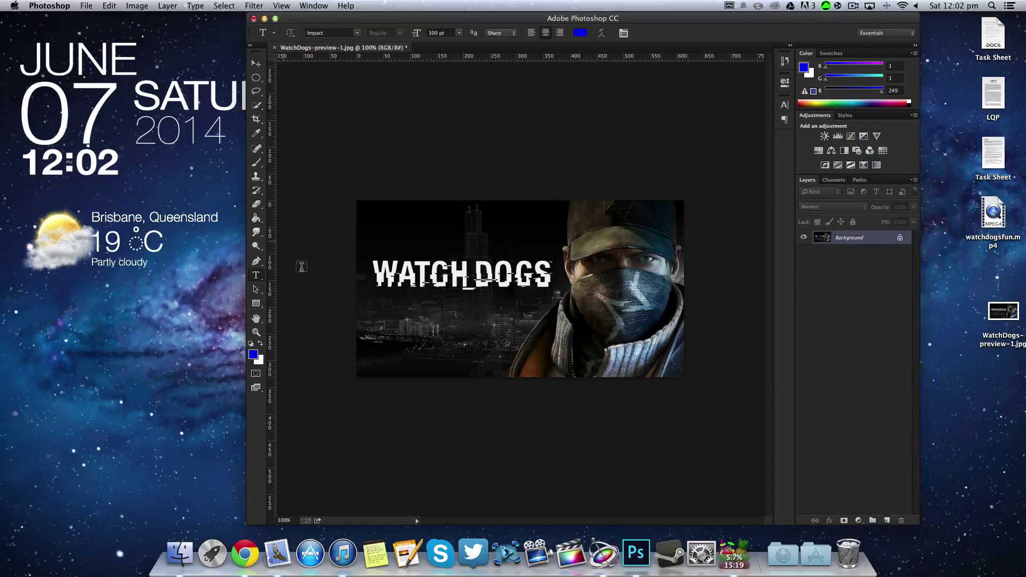
- Draw a new text box under the title and set the text colour to red f90101
{"action": "left_click_drag", "start_coordinate": [387, 300], "coordinate": [542, 326]}
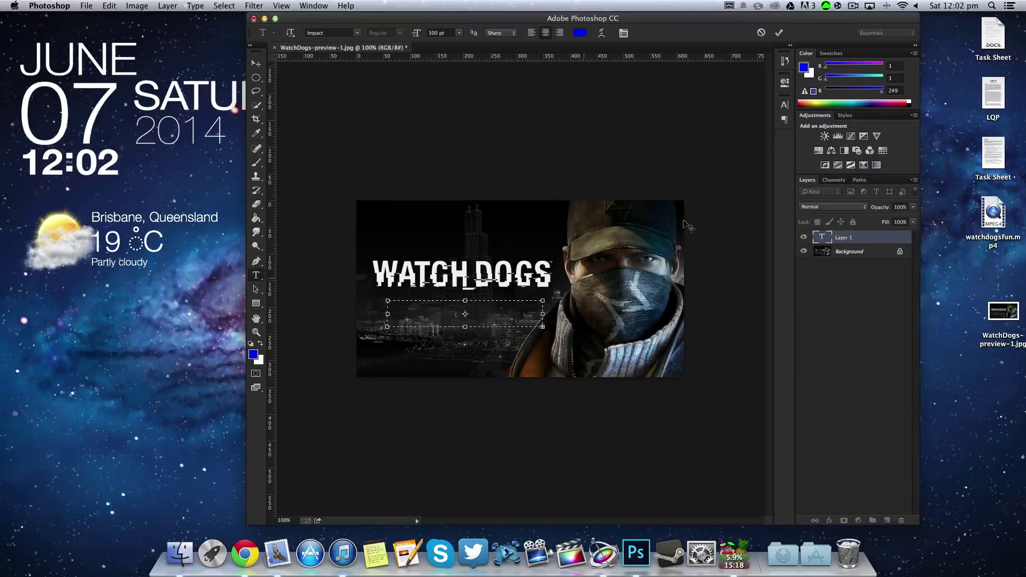
{"action": "left_click", "coordinate": [785, 105]}
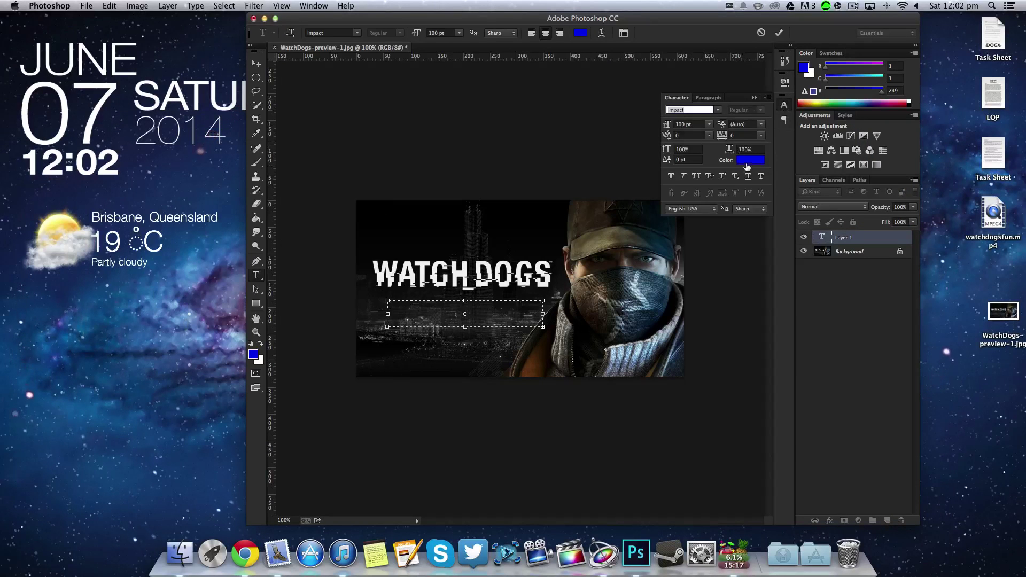
{"action": "left_click", "coordinate": [747, 162]}
{"action": "left_click_drag", "start_coordinate": [519, 216], "coordinate": [515, 174]}
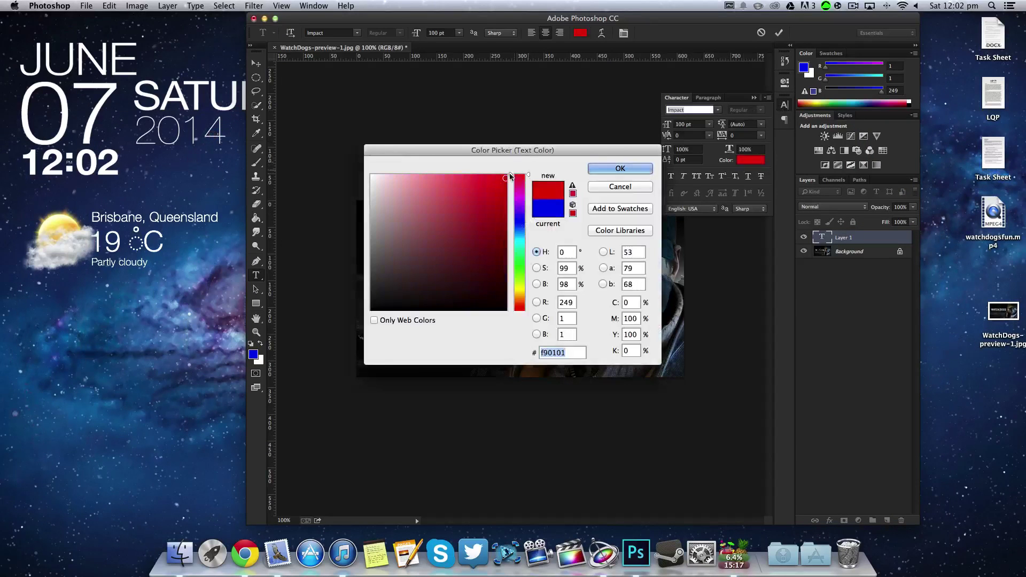
{"action": "left_click", "coordinate": [612, 170]}
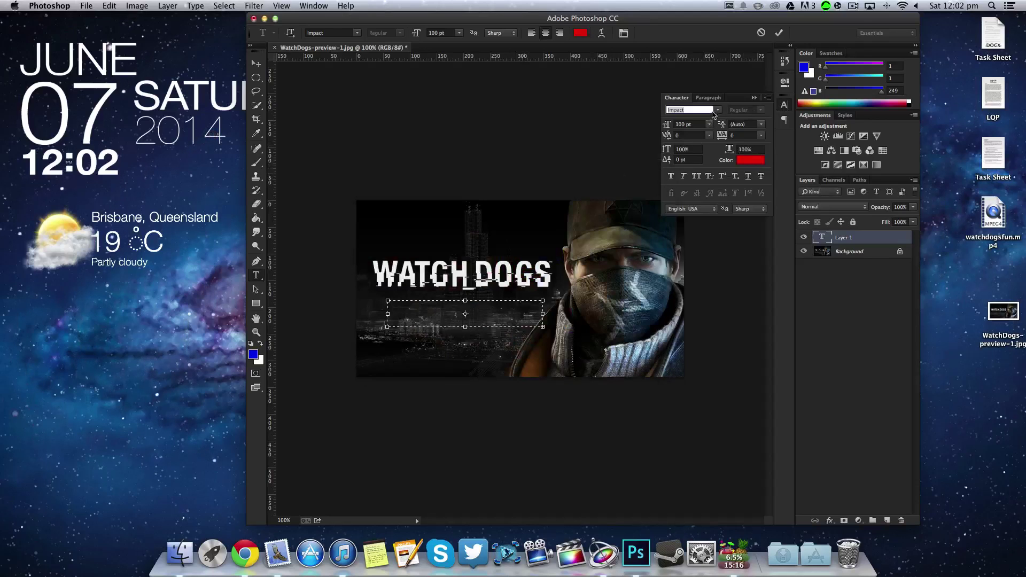
- Set the font to Jack's Candlestick at 100 pt and commit the fun! text layer
{"action": "left_click", "coordinate": [717, 110]}
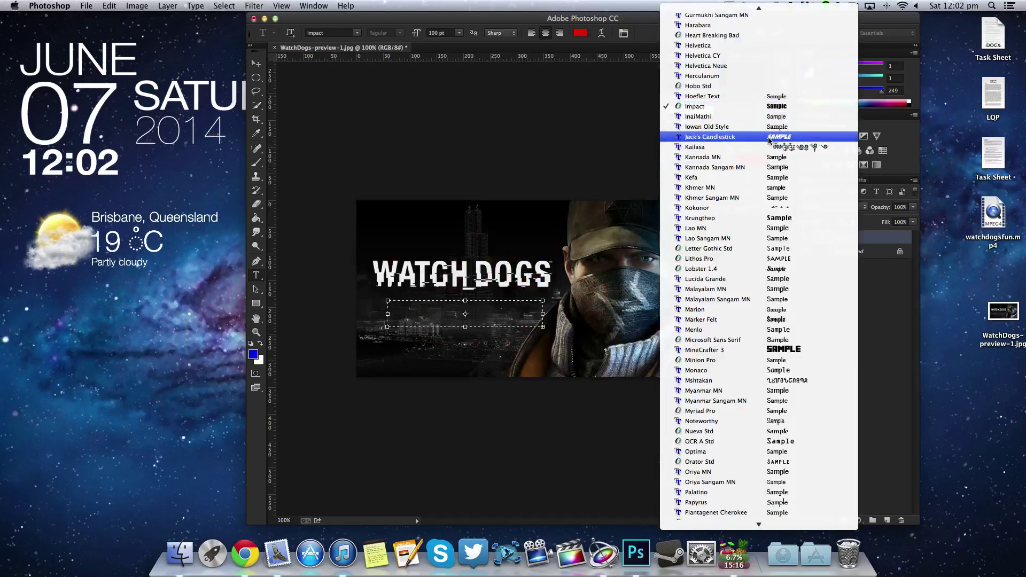
{"action": "left_click", "coordinate": [770, 138]}
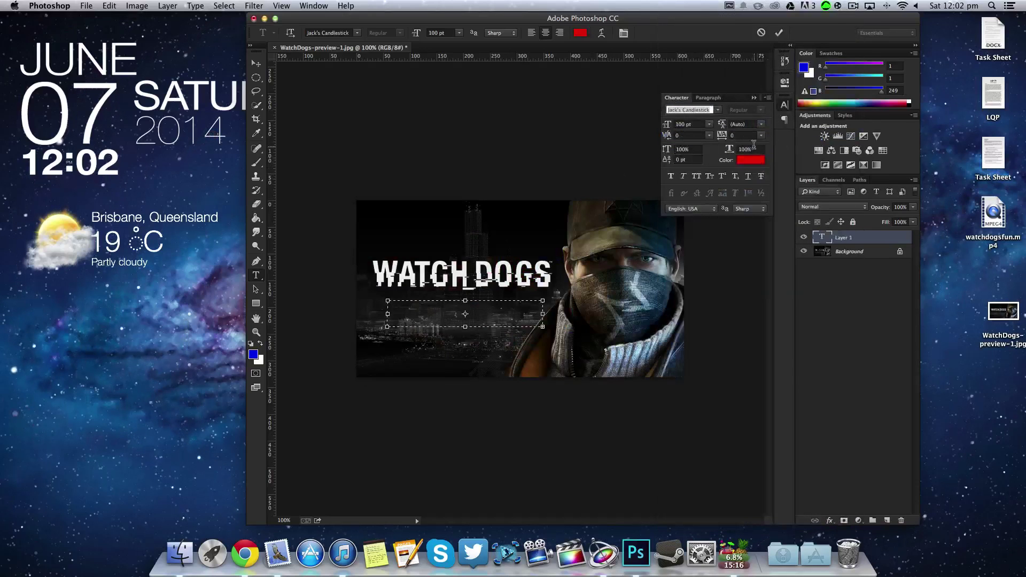
{"action": "left_click", "coordinate": [710, 124]}
{"action": "left_click", "coordinate": [559, 208]}
{"action": "left_click", "coordinate": [754, 98]}
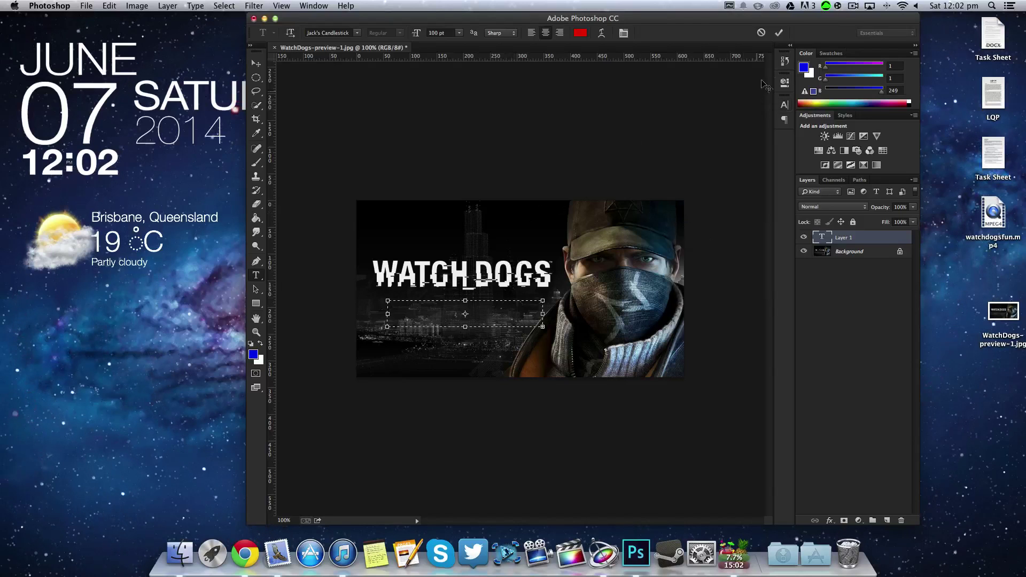
{"action": "left_click", "coordinate": [778, 33]}
{"action": "left_click", "coordinate": [256, 64]}
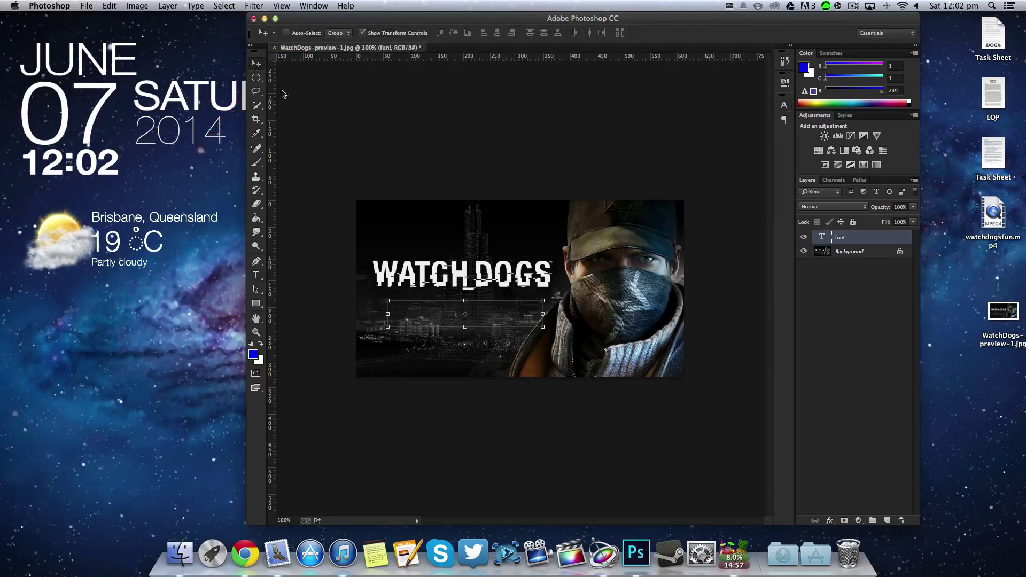
- Move and remove the fun! text layer, then draw and commit an empty text box
{"action": "left_click_drag", "start_coordinate": [529, 330], "coordinate": [443, 303]}
{"action": "right_click", "coordinate": [459, 307]}
{"action": "left_click", "coordinate": [468, 315]}
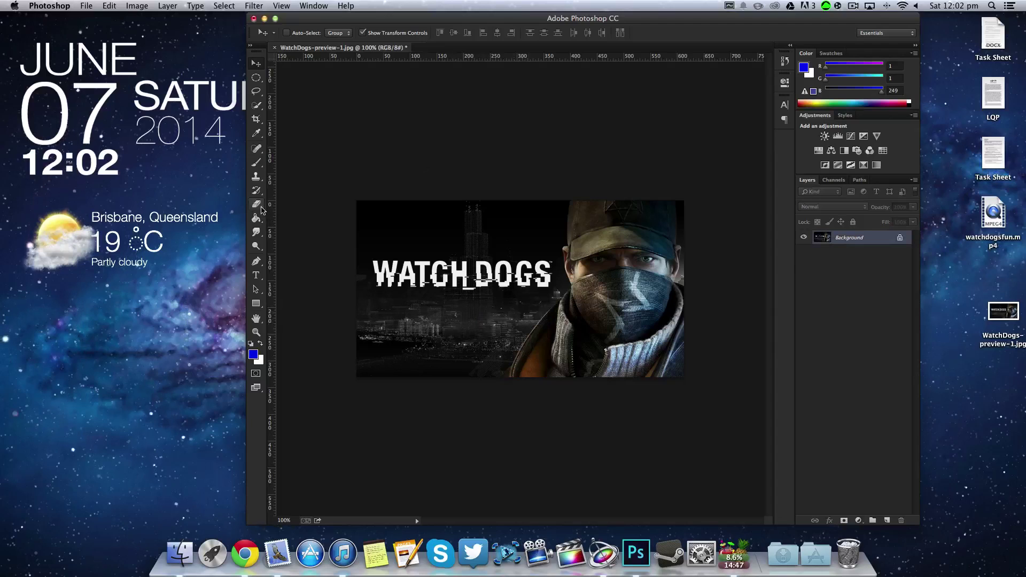
{"action": "left_click", "coordinate": [251, 277]}
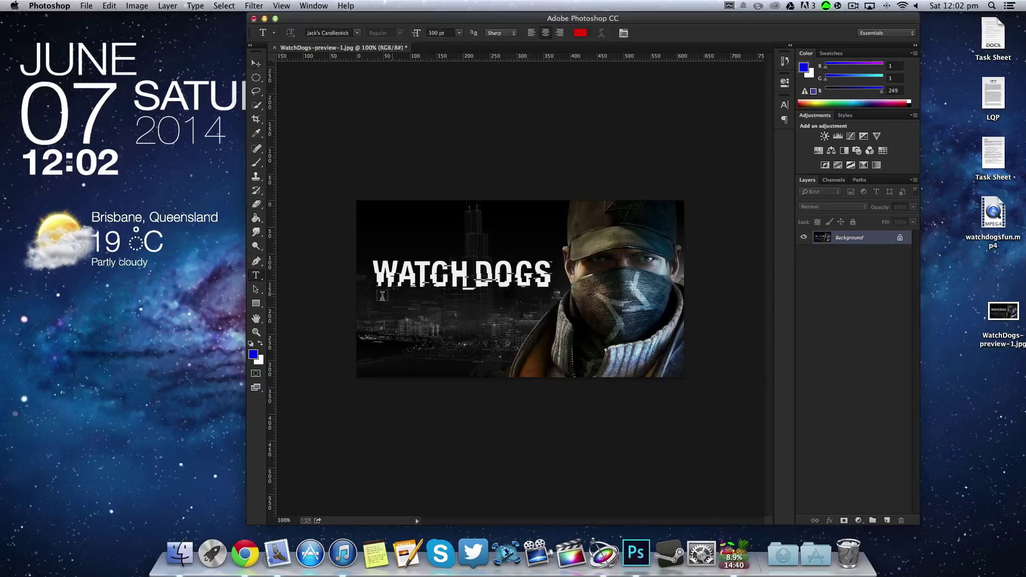
{"action": "left_click_drag", "start_coordinate": [510, 325], "coordinate": [529, 331]}
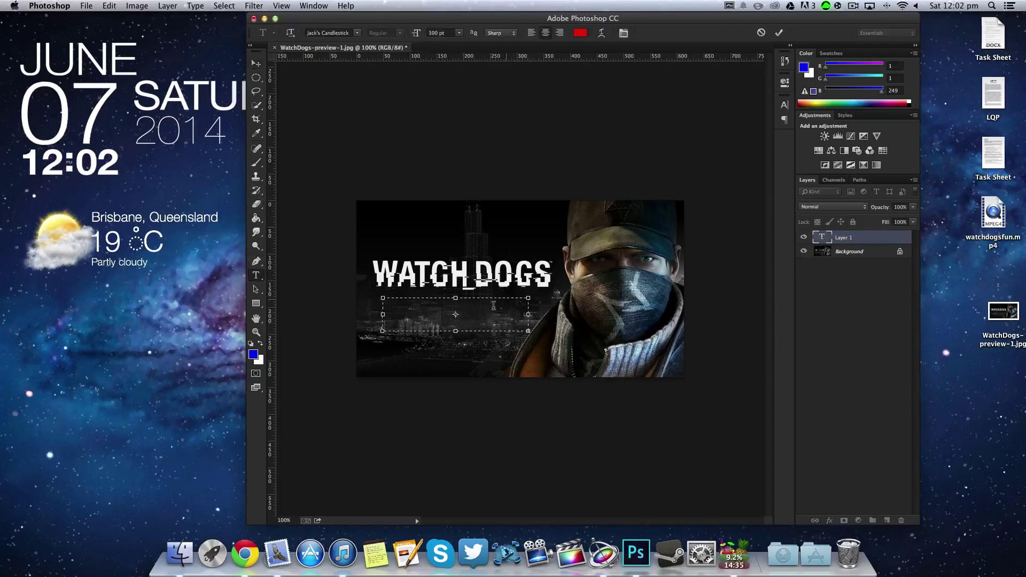
{"action": "right_click", "coordinate": [468, 313]}
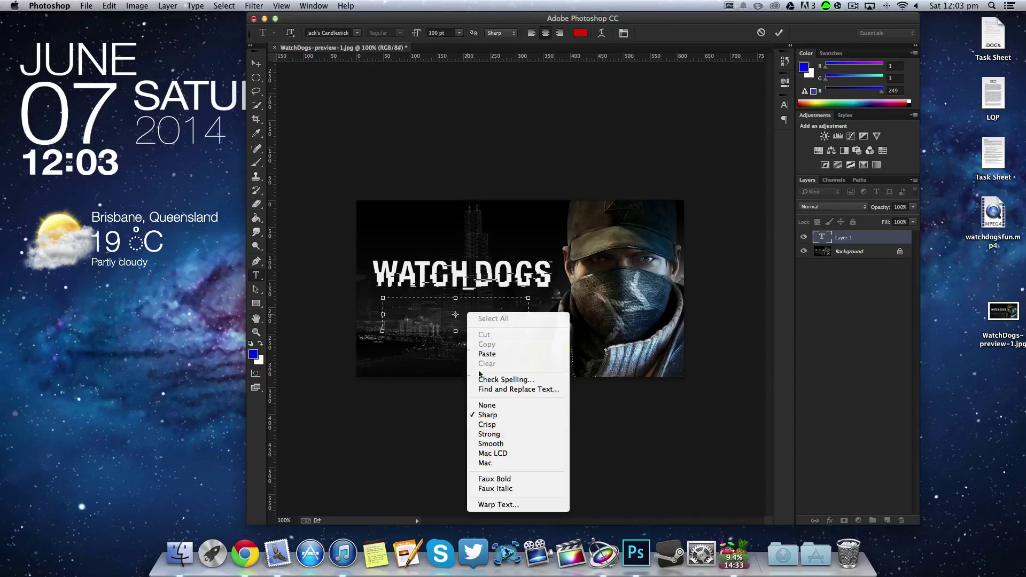
{"action": "left_click", "coordinate": [437, 319]}
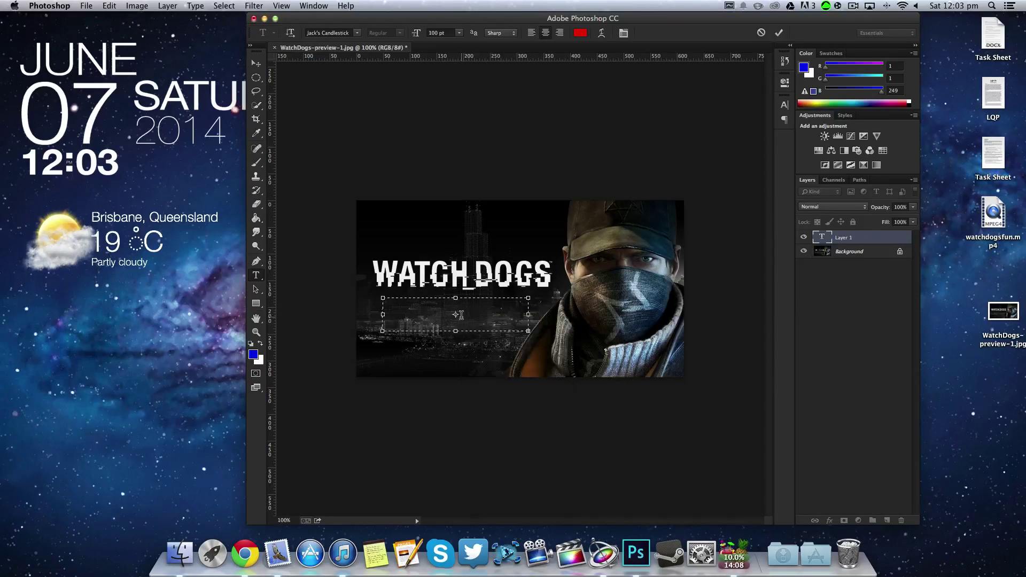
{"action": "left_click", "coordinate": [895, 240]}
- Delete Layer 1 from the Layers panel and confirm the deletion
{"action": "right_click", "coordinate": [851, 242]}
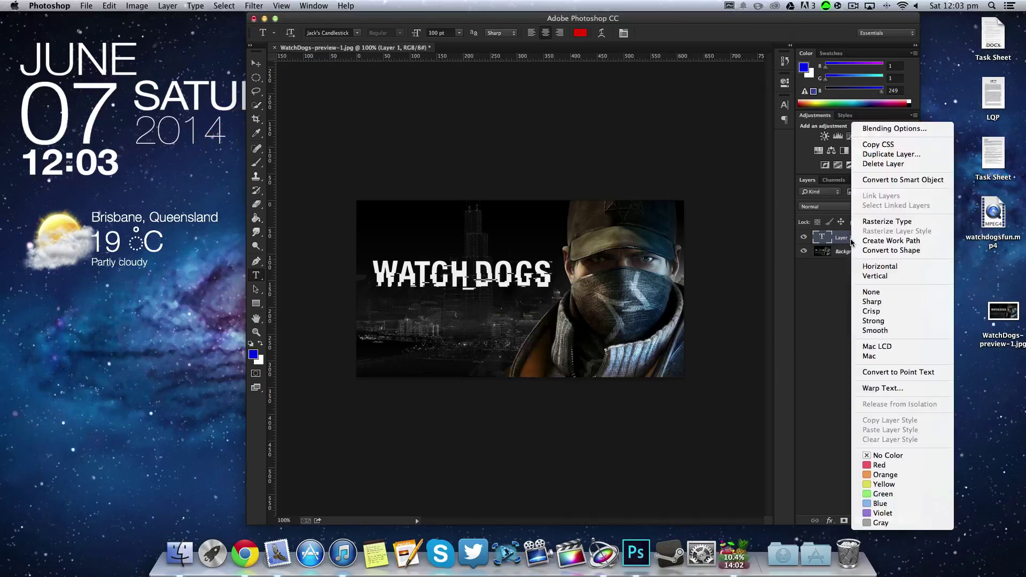
{"action": "left_click", "coordinate": [841, 325]}
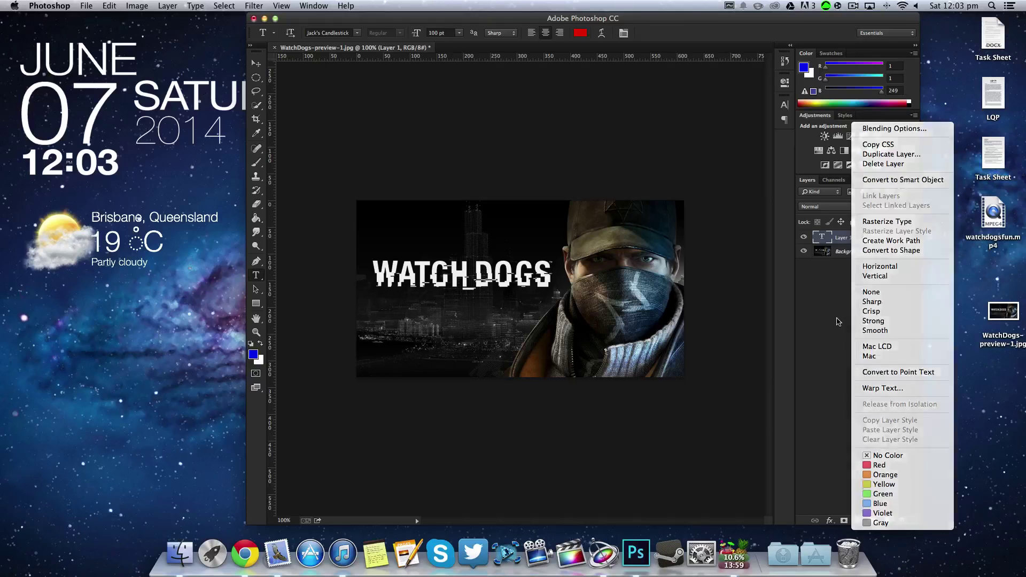
{"action": "right_click", "coordinate": [853, 241]}
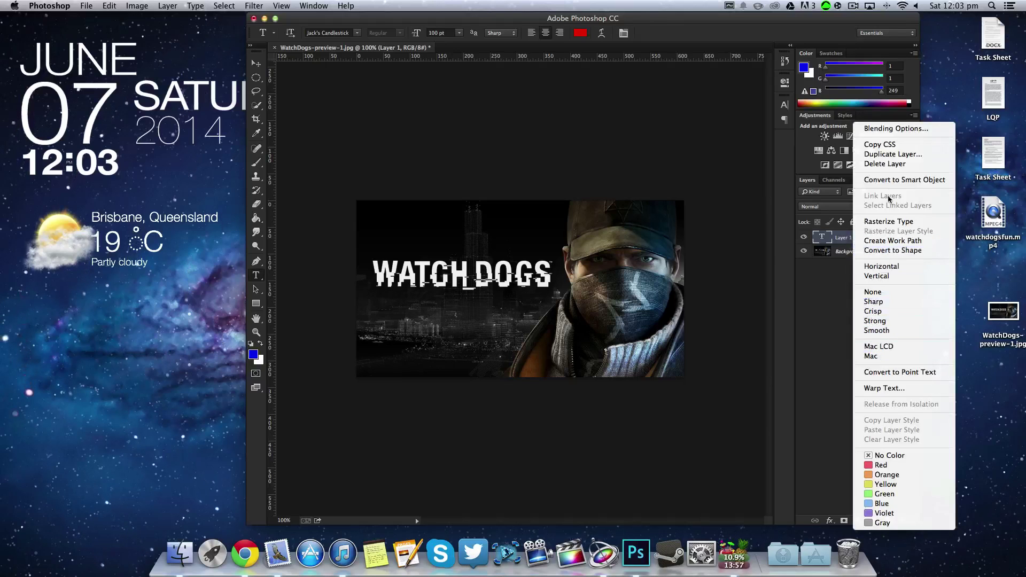
{"action": "left_click", "coordinate": [895, 165]}
{"action": "left_click", "coordinate": [590, 194]}
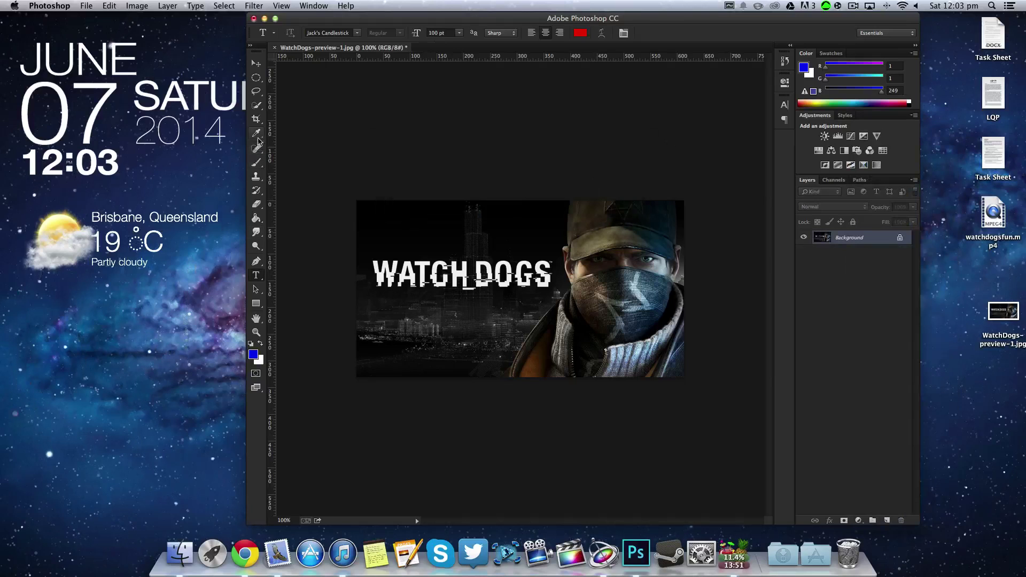
{"action": "left_click", "coordinate": [256, 164]}
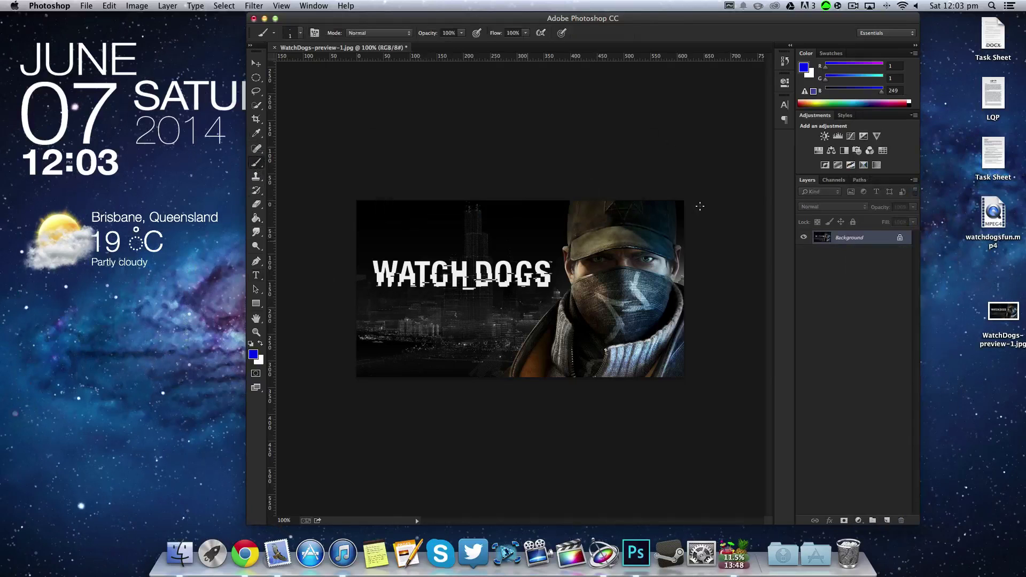
- Set the foreground colour to red (f90101) in the Color Picker
{"action": "left_click", "coordinate": [805, 68]}
{"action": "left_click_drag", "start_coordinate": [520, 219], "coordinate": [520, 175]}
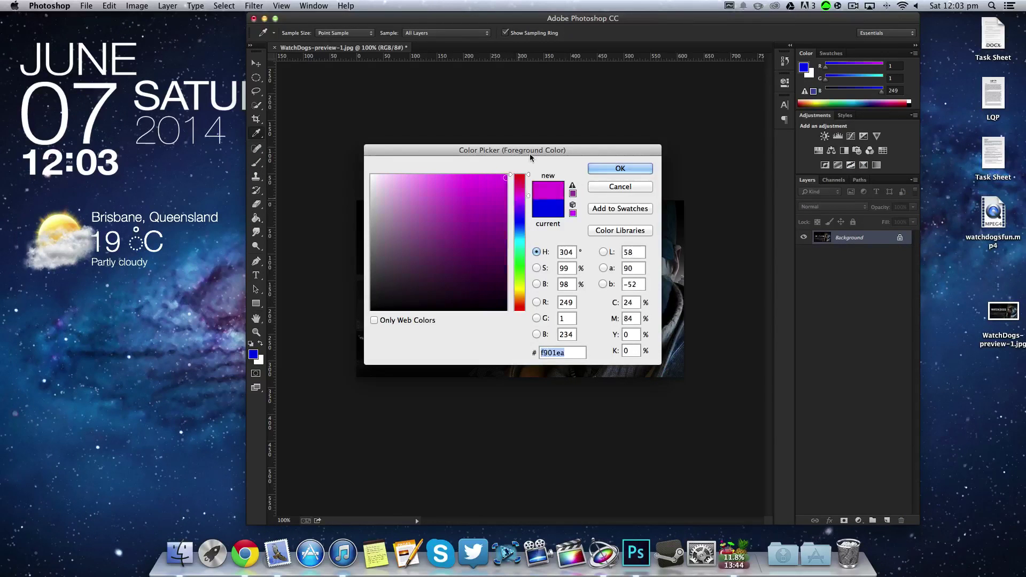
{"action": "left_click", "coordinate": [608, 169]}
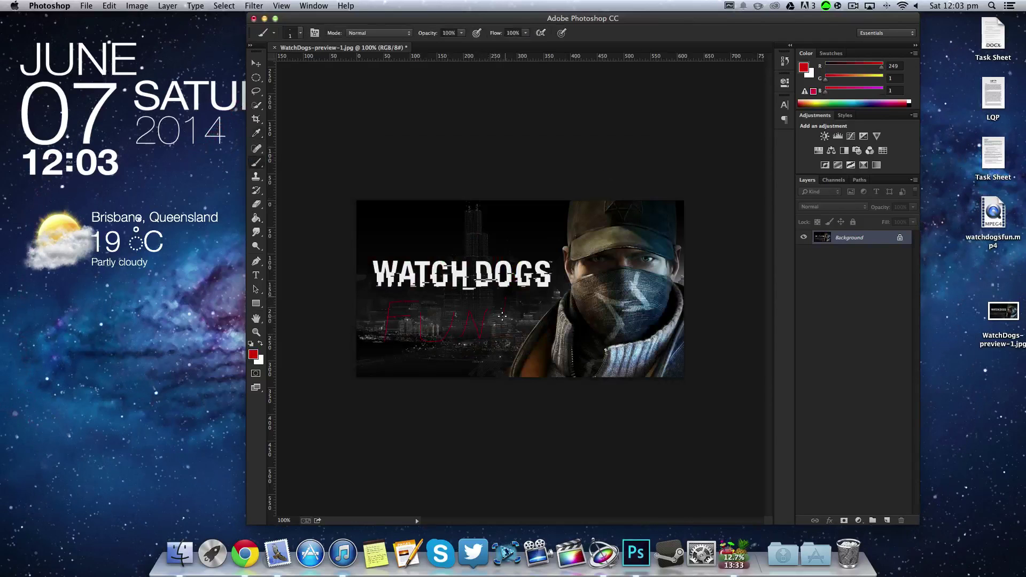
- Set the brush size to 450 px and paint red over the entire Watch Dogs image
{"action": "left_click", "coordinate": [301, 34]}
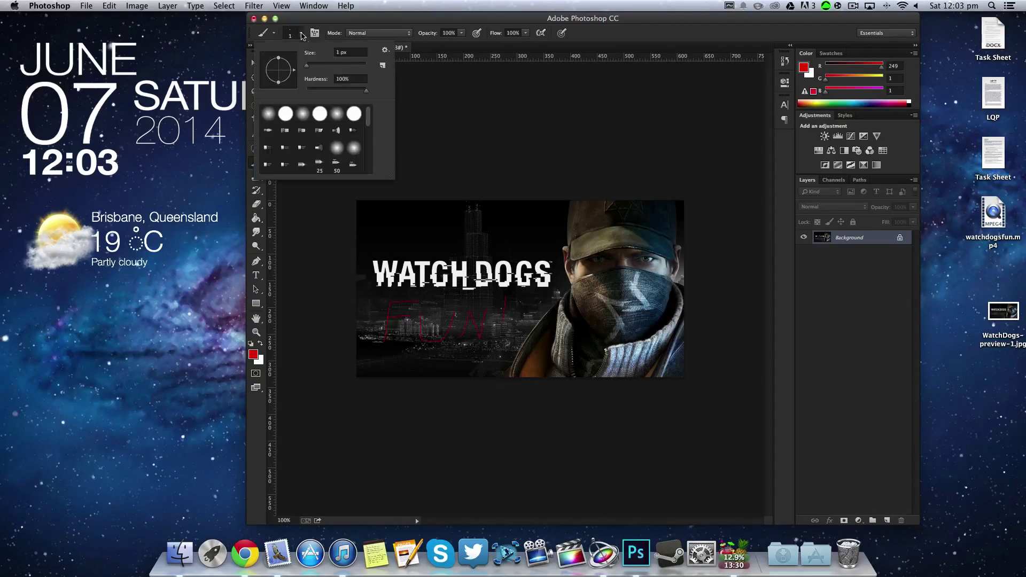
{"action": "type", "text": "450"}
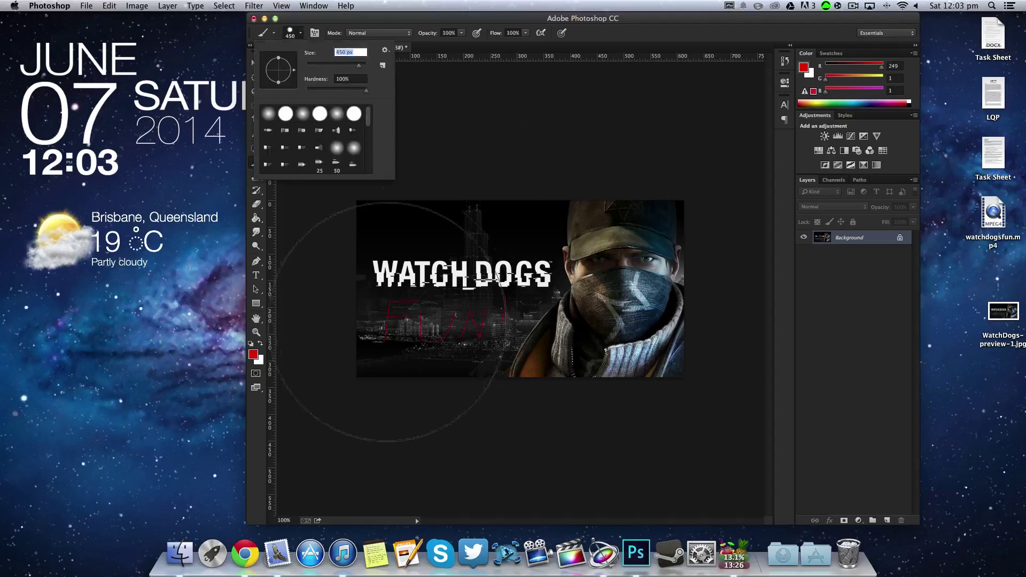
{"action": "left_click_drag", "start_coordinate": [446, 342], "coordinate": [754, 369]}
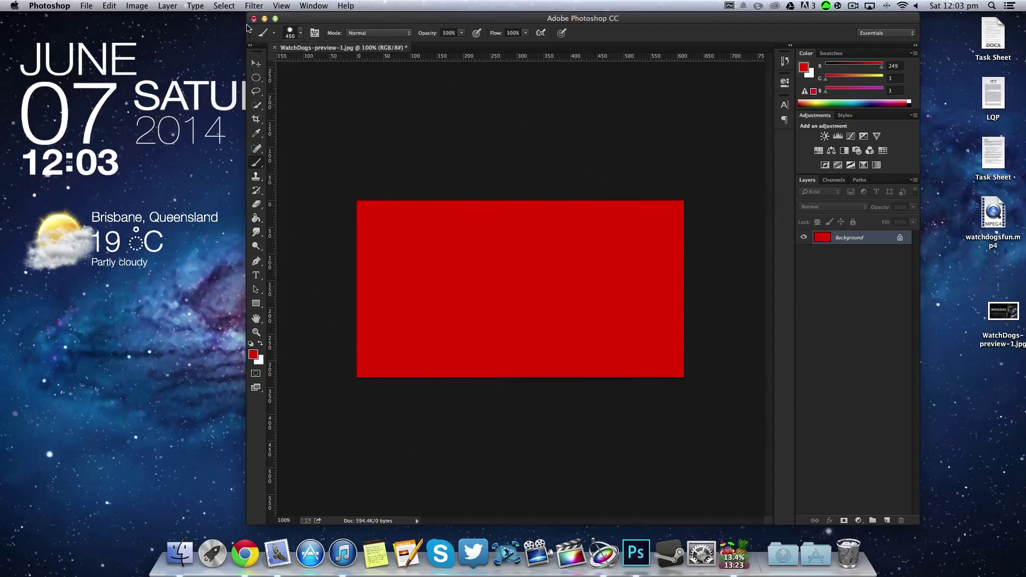
- Close the red-painted document, agree to save, then cancel the JPEG Options
{"action": "left_click", "coordinate": [263, 35]}
{"action": "key", "text": "super+w"}
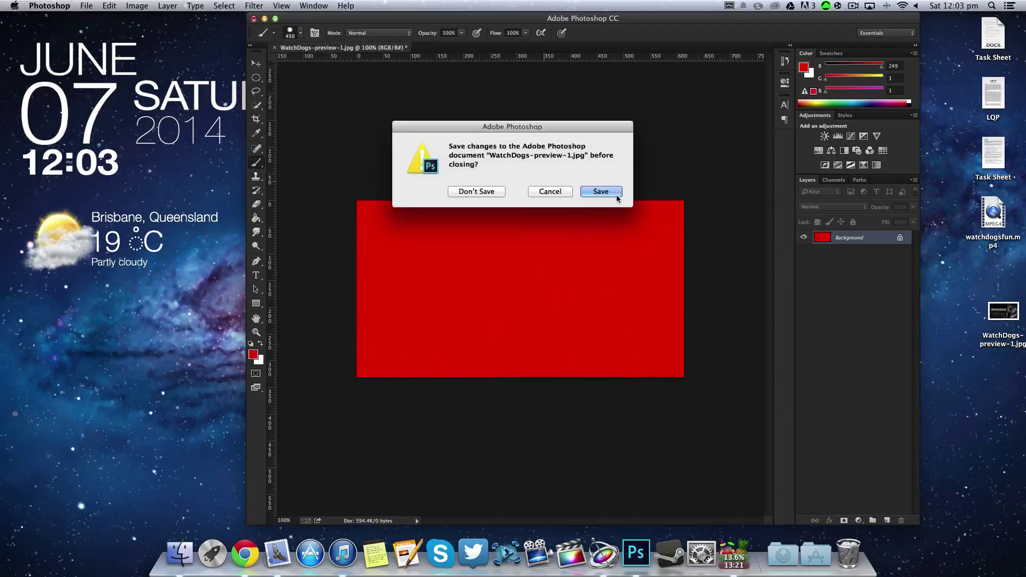
{"action": "left_click", "coordinate": [610, 194]}
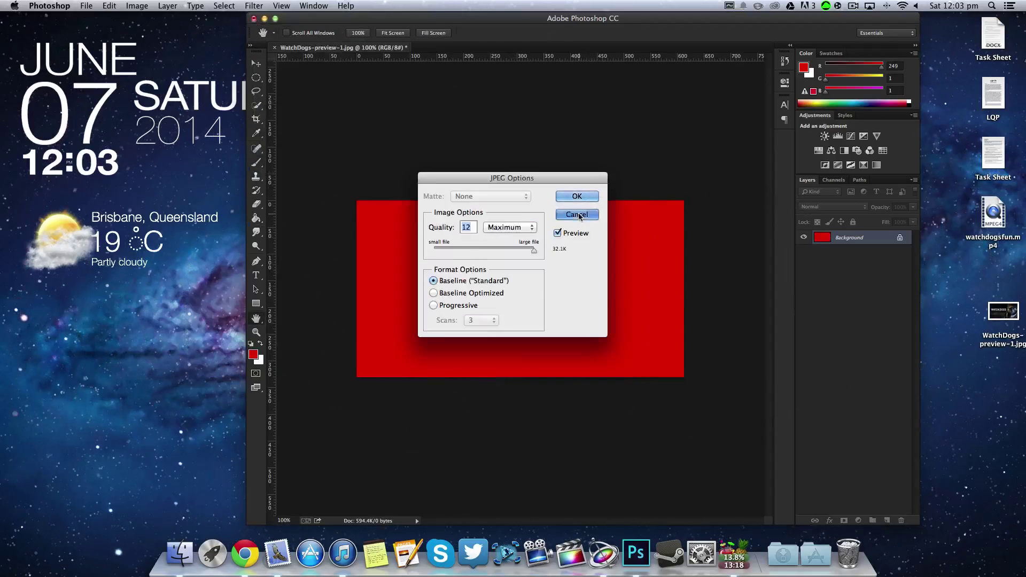
{"action": "left_click", "coordinate": [579, 216]}
- Start a Save As in PNG format, cancel it, and quit Photoshop with Don't Save
{"action": "left_click", "coordinate": [86, 6]}
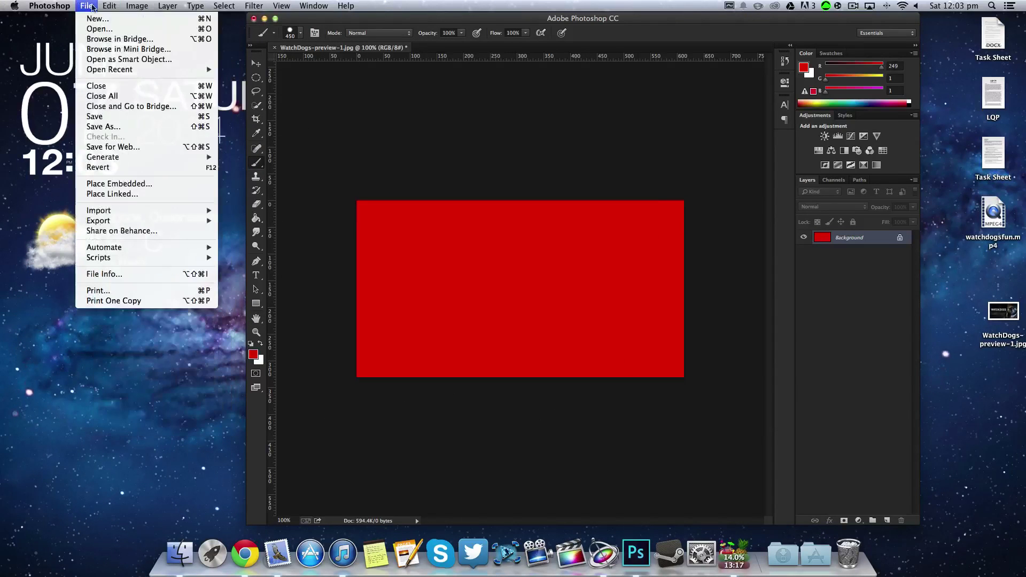
{"action": "left_click", "coordinate": [112, 125]}
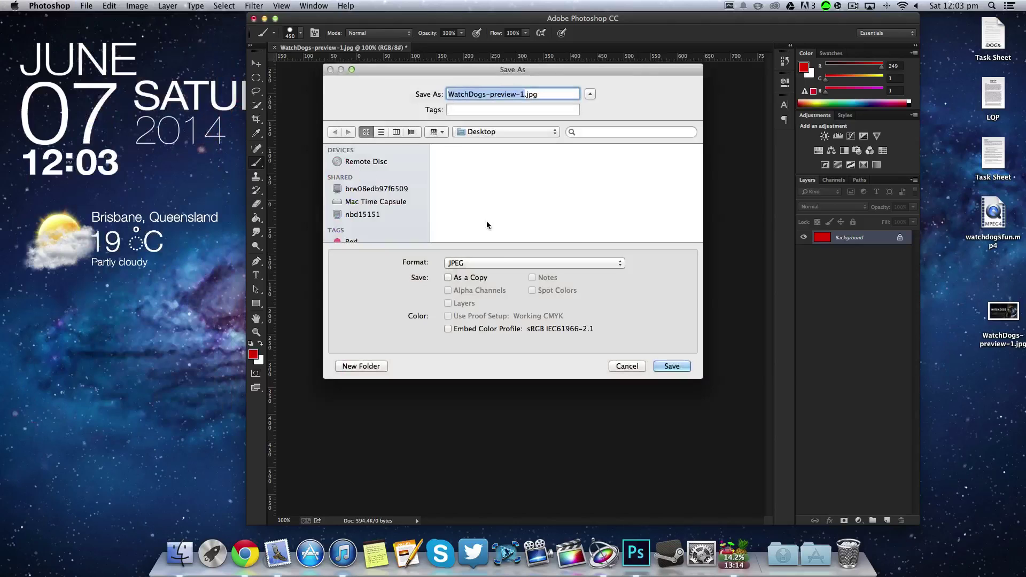
{"action": "left_click", "coordinate": [500, 262]}
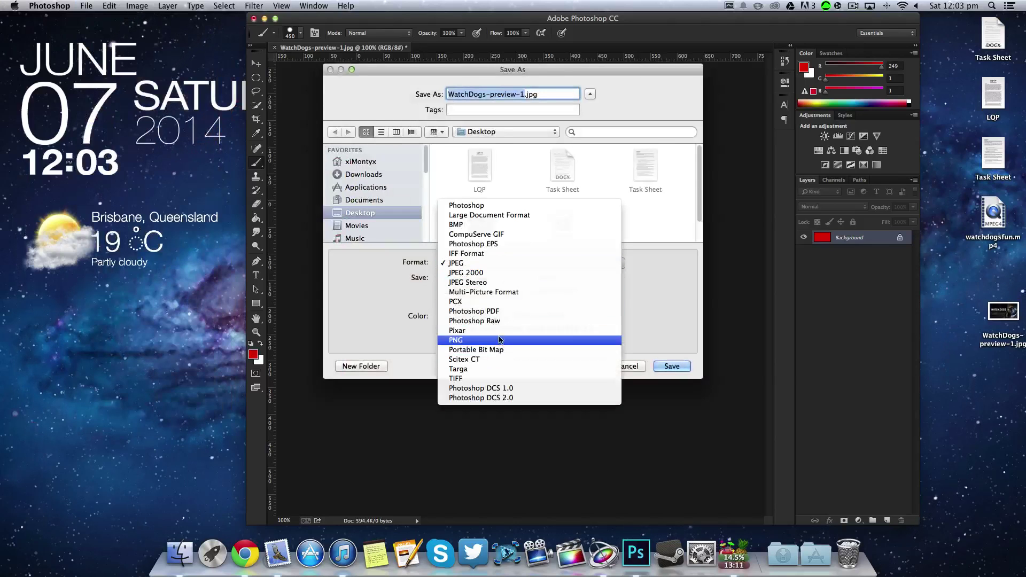
{"action": "left_click", "coordinate": [494, 341]}
{"action": "left_click", "coordinate": [627, 366]}
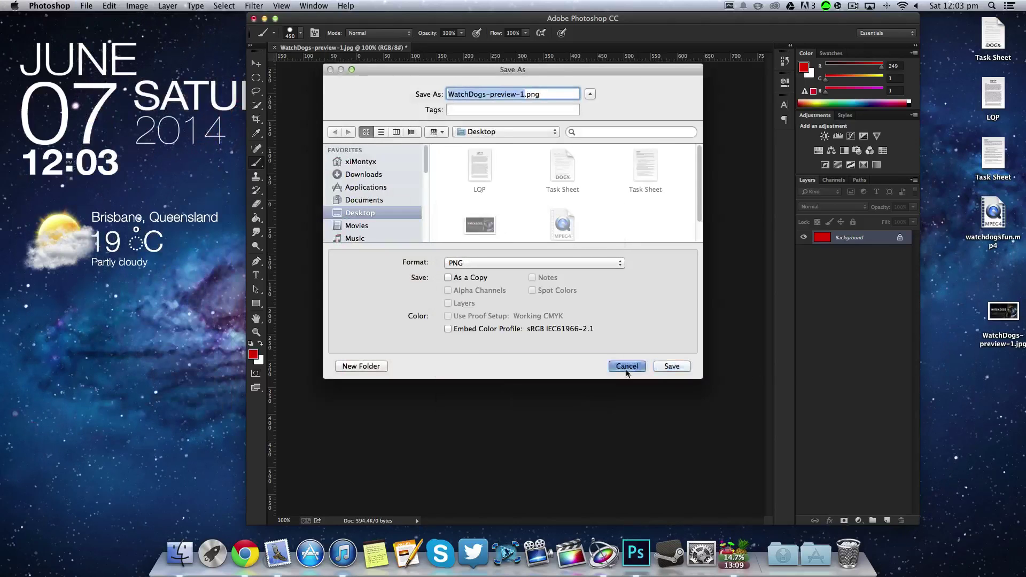
{"action": "left_click", "coordinate": [253, 20]}
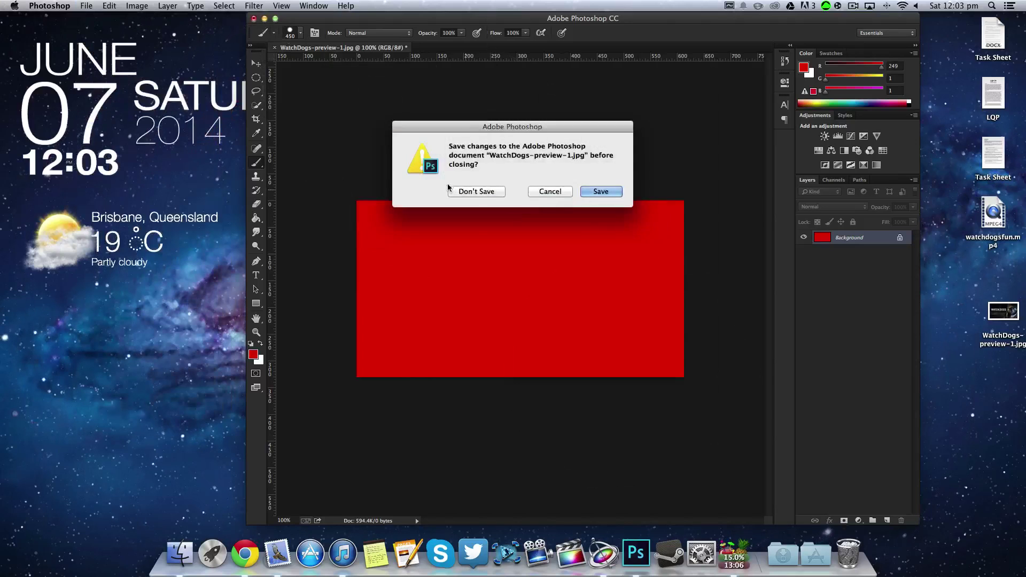
{"action": "left_click", "coordinate": [470, 191]}
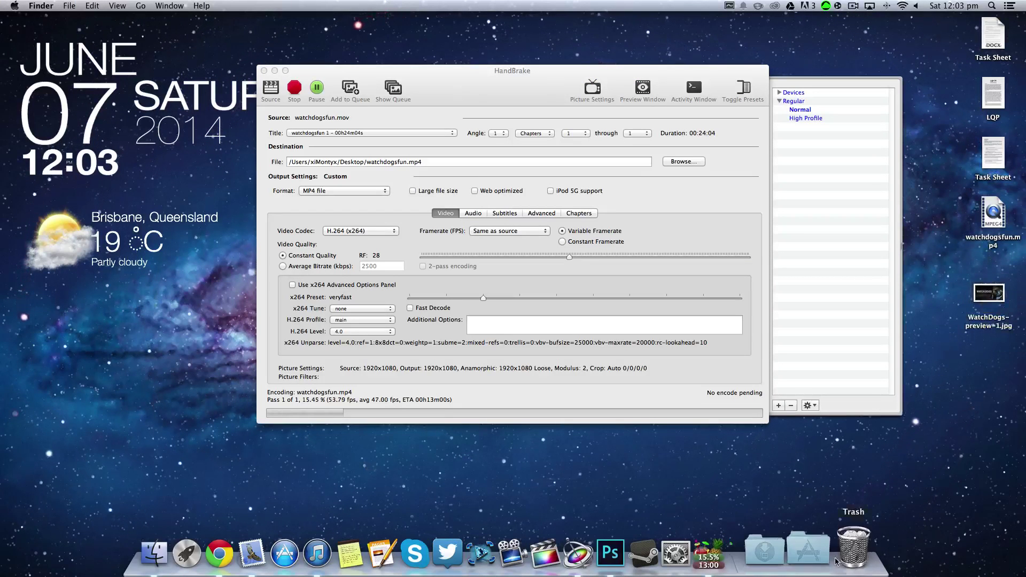
- Empty the Trash from the Dock
{"action": "right_click", "coordinate": [850, 534]}
{"action": "left_click", "coordinate": [868, 499]}
{"action": "key", "text": "Return"}
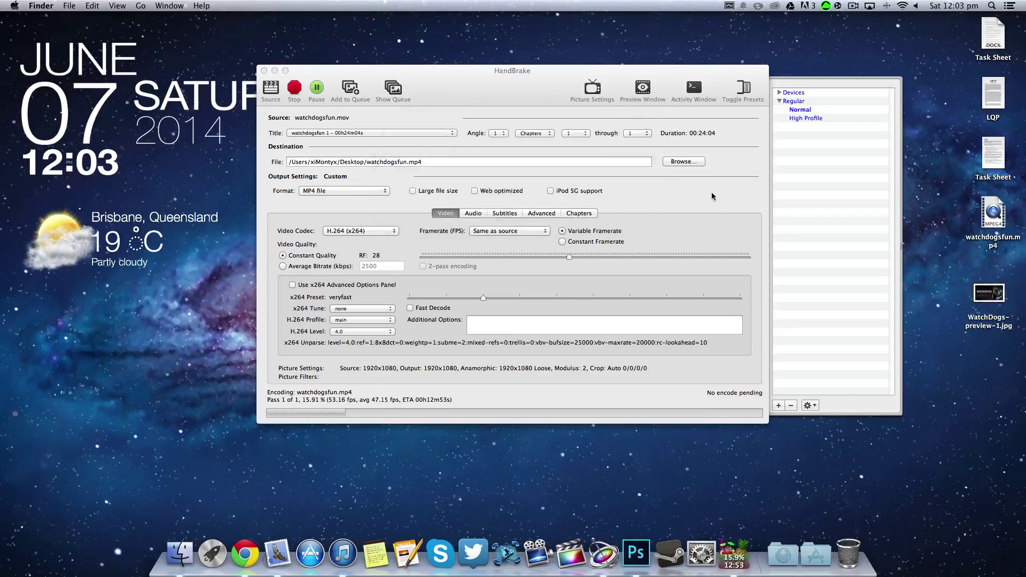
- Bring the HandBrake encode forward, then launch Chrome and go to youtube.com
{"action": "left_click", "coordinate": [718, 213]}
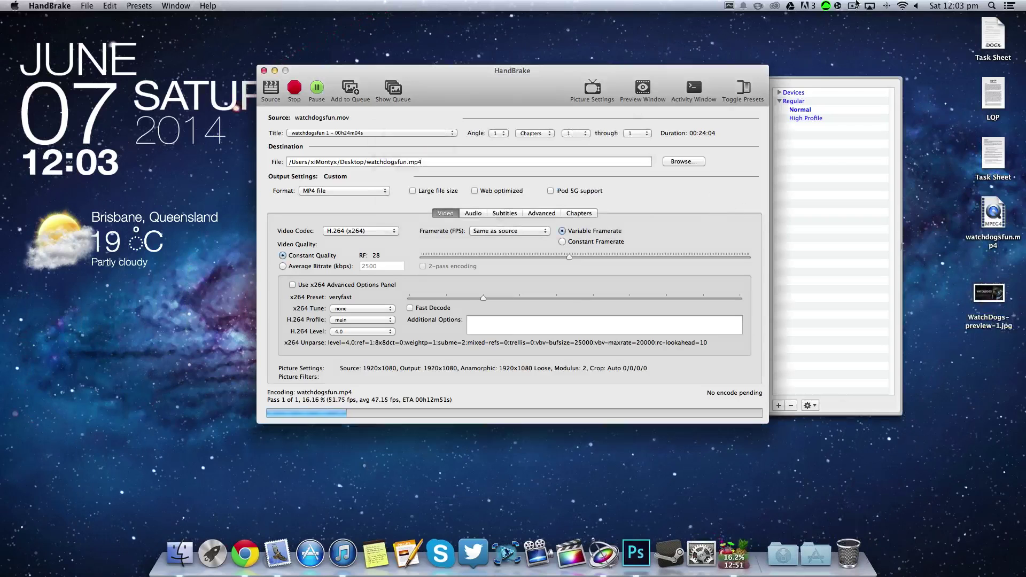
{"action": "left_click", "coordinate": [853, 5]}
{"action": "left_click", "coordinate": [853, 5]}
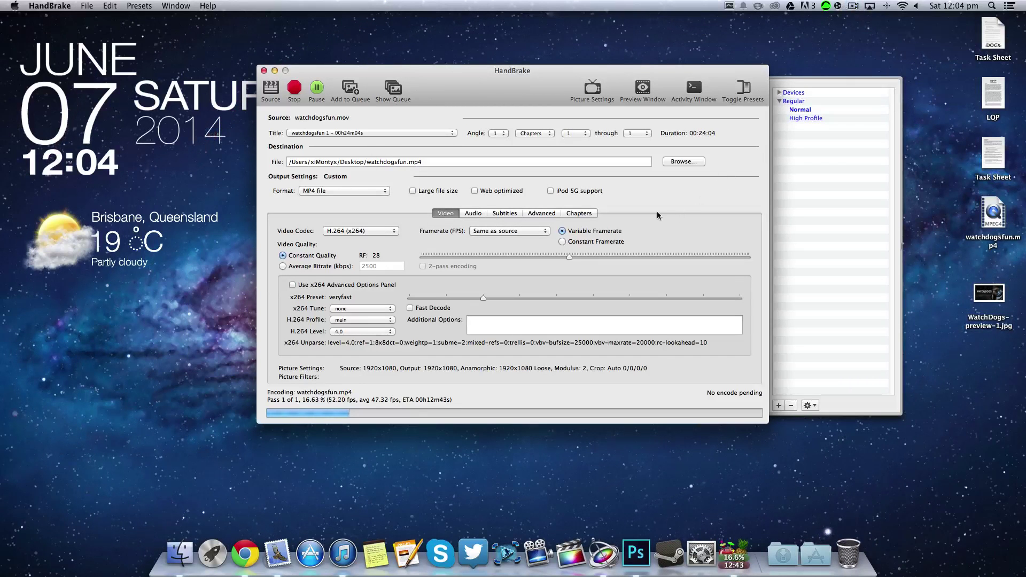
{"action": "left_click", "coordinate": [244, 554]}
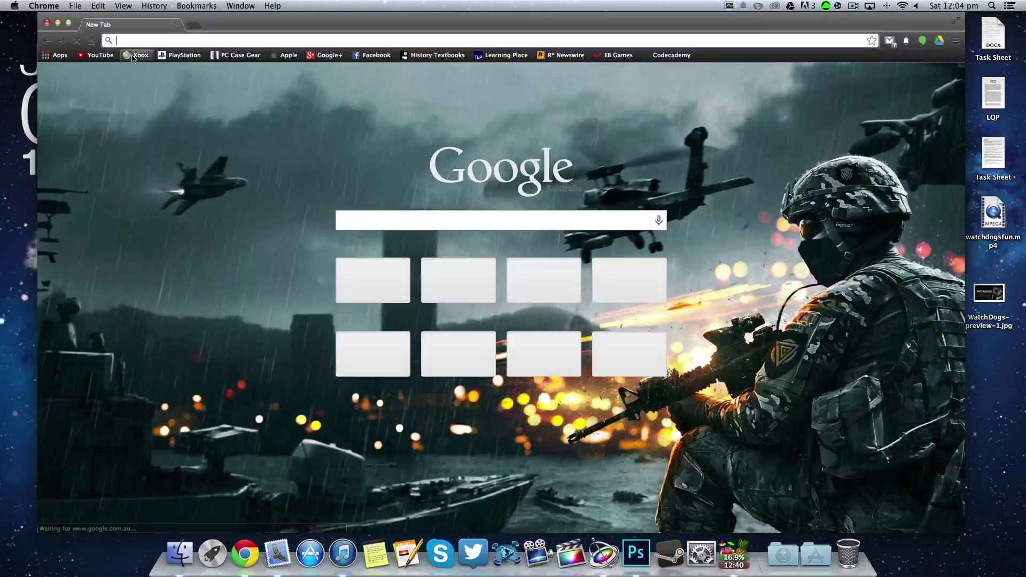
{"action": "left_click", "coordinate": [96, 55]}
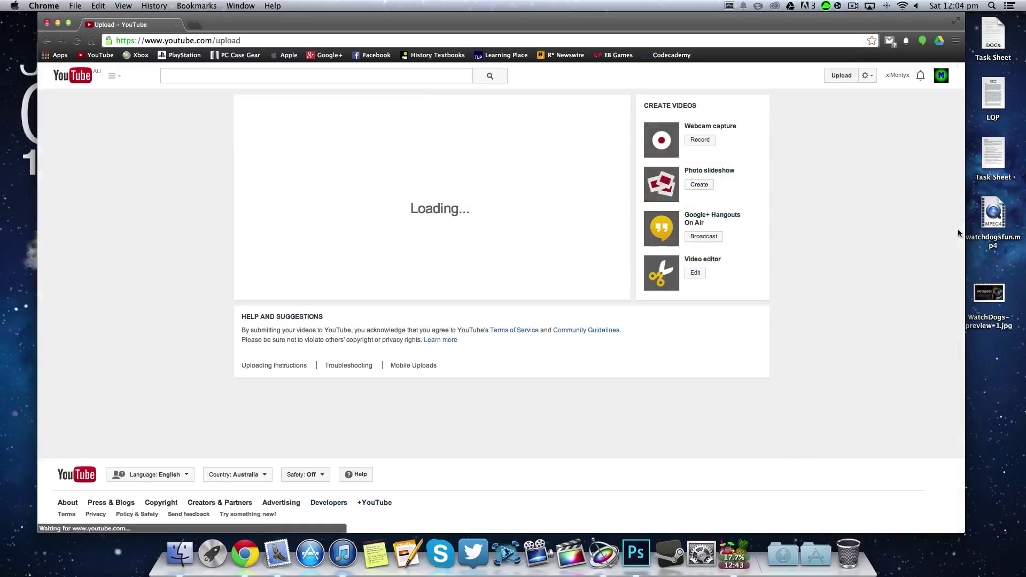
- Go to YouTube's video Upload page
{"action": "right_click", "coordinate": [959, 231]}
{"action": "left_click", "coordinate": [958, 231]}
{"action": "left_click", "coordinate": [980, 261]}
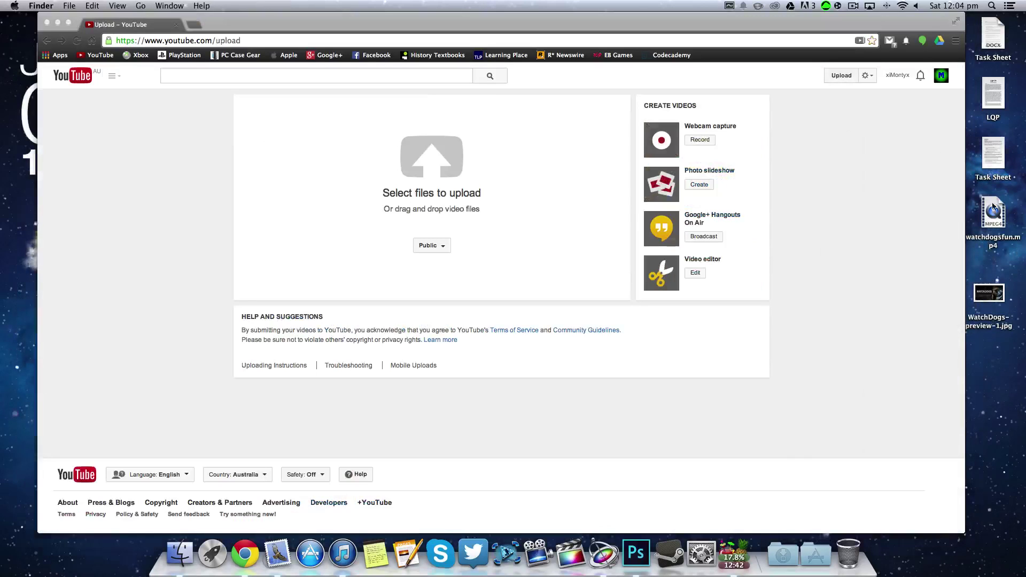
- Cancel the upload file chooser, close Chrome, and return to the HandBrake encode at 18.73%
{"action": "left_click", "coordinate": [475, 226]}
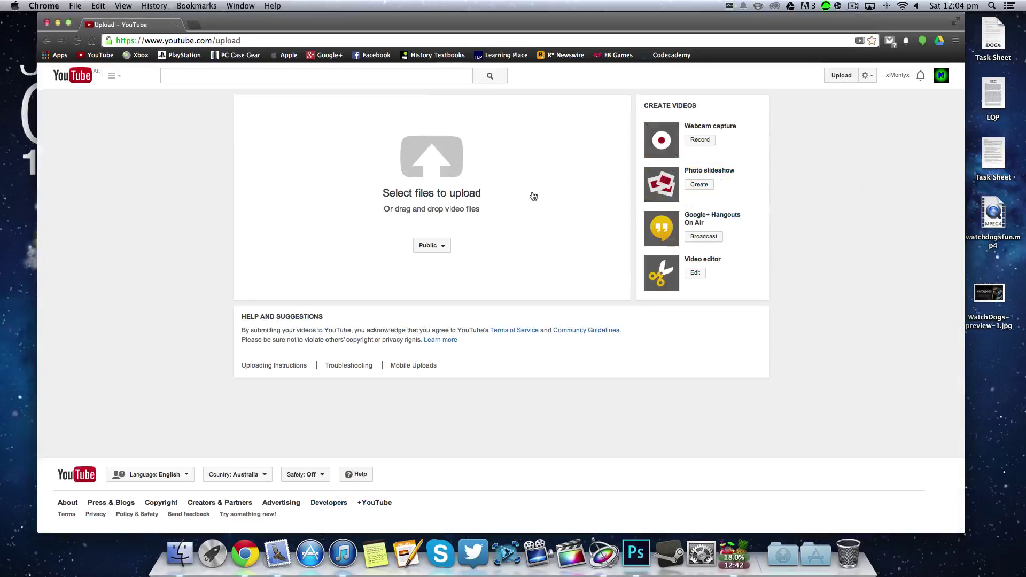
{"action": "left_click", "coordinate": [481, 265]}
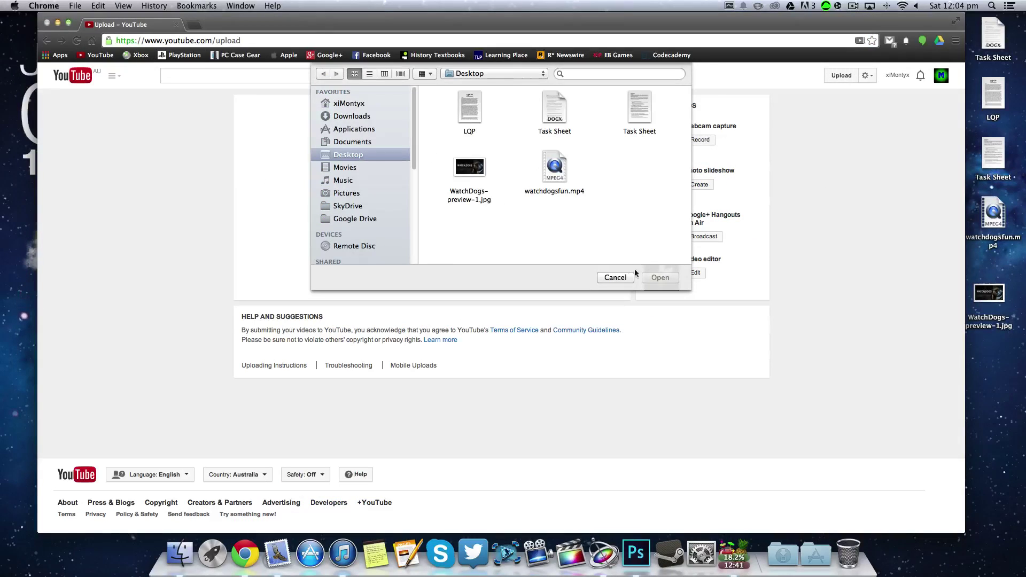
{"action": "left_click", "coordinate": [624, 277]}
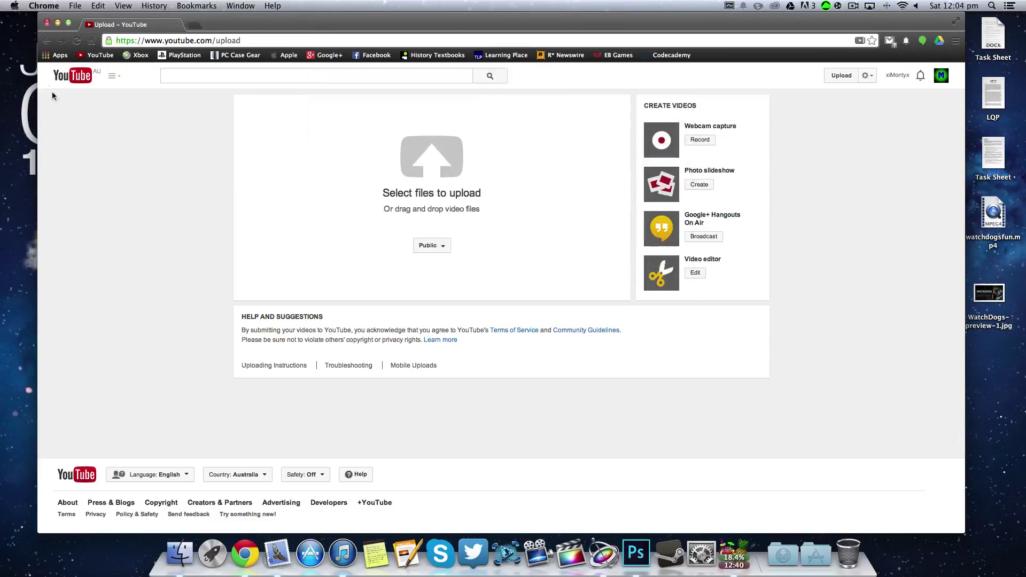
{"action": "left_click", "coordinate": [46, 23]}
{"action": "left_click", "coordinate": [506, 93]}
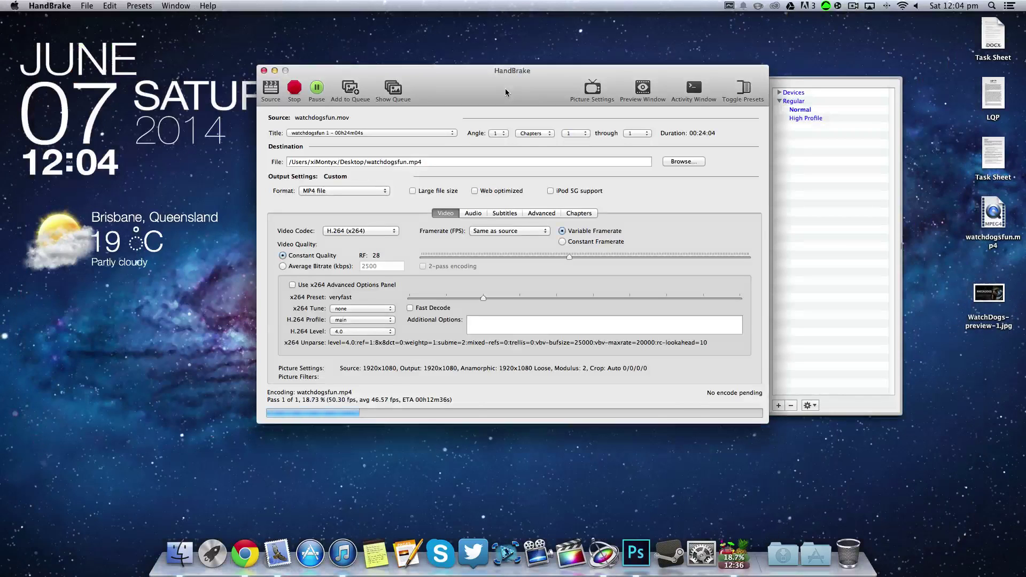